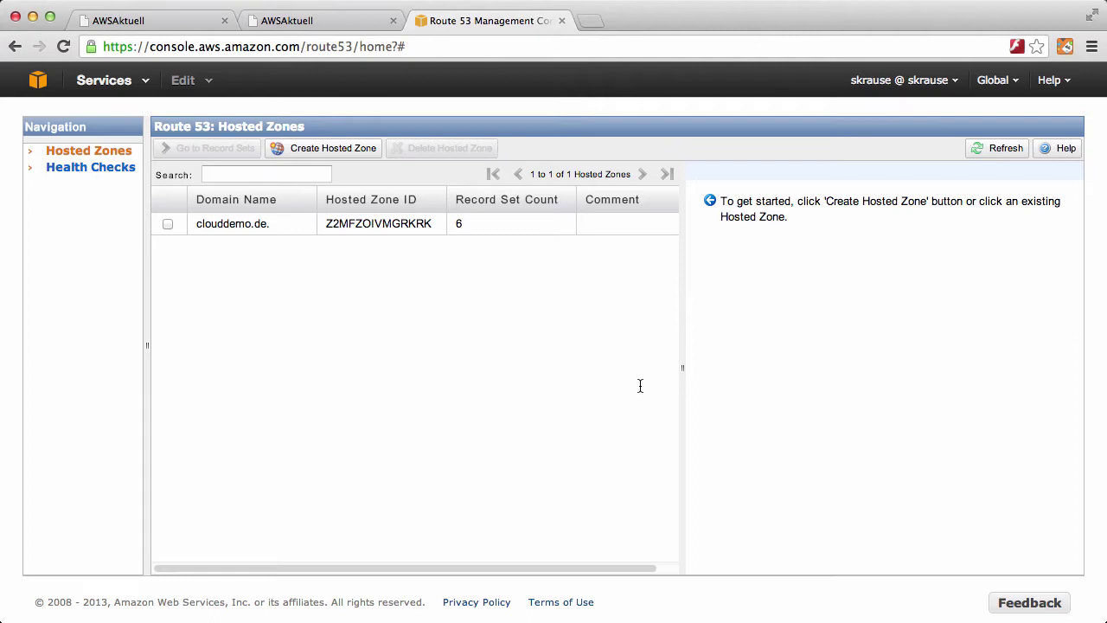
# Step: Compare the EU-WEST-1 and US-EAST-1 copies of the AWSAktuell blog, then return to the Route 53 hosted zones
pyautogui.click(183, 24)
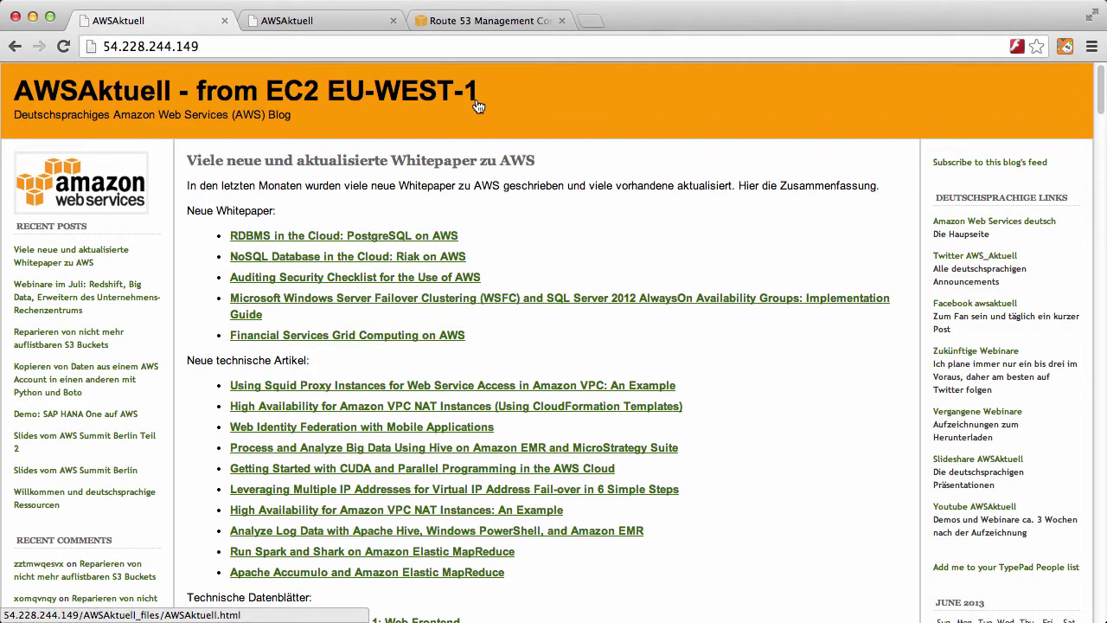
pyautogui.click(297, 21)
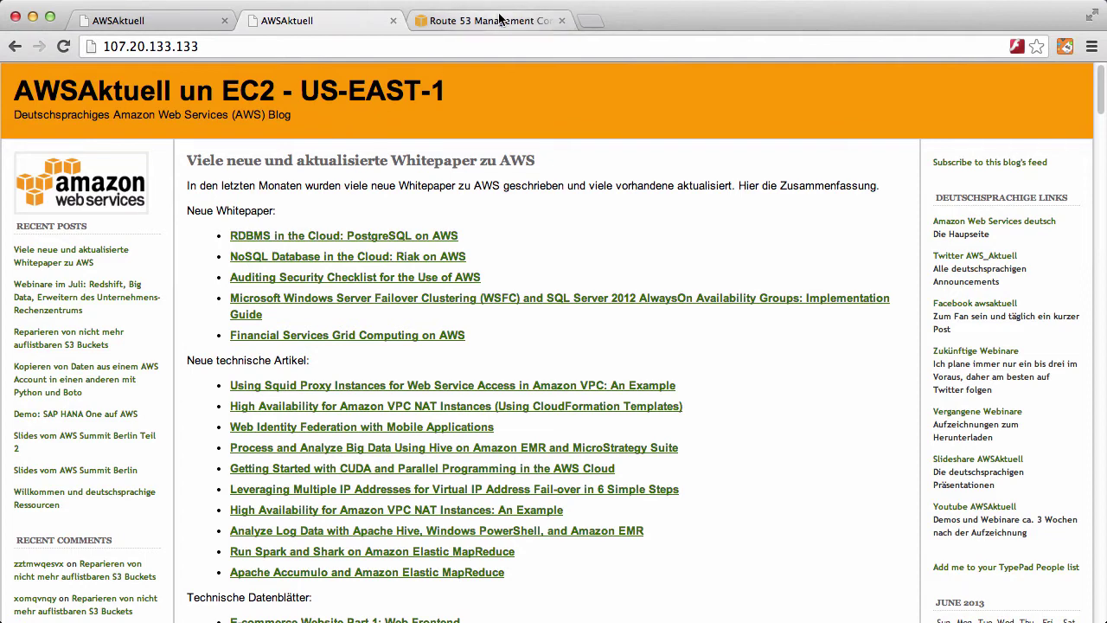
pyautogui.click(136, 19)
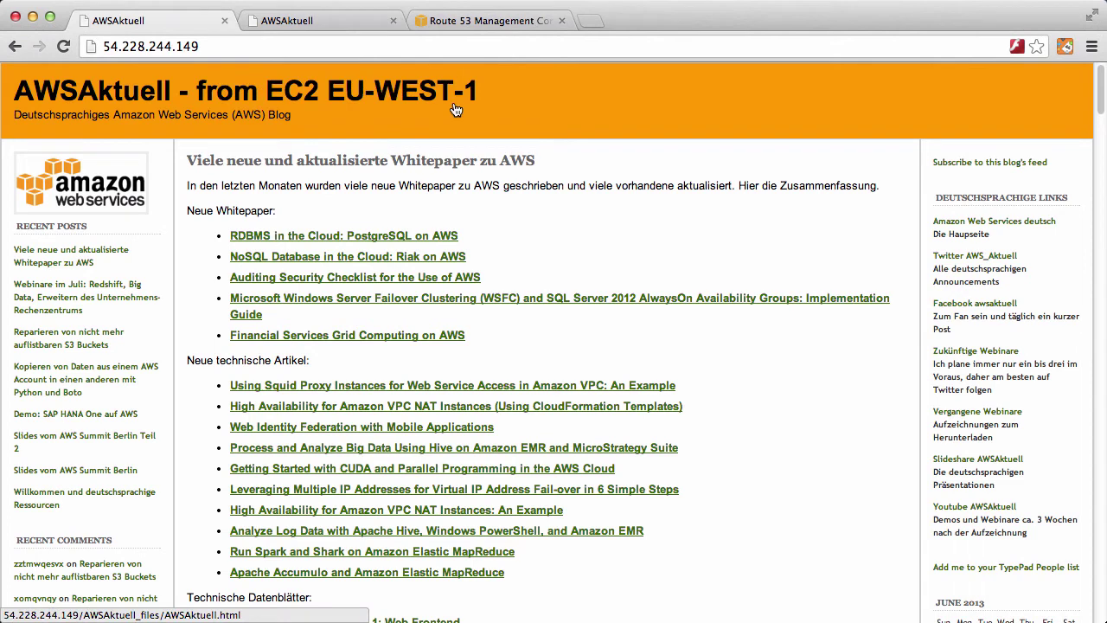
pyautogui.click(330, 22)
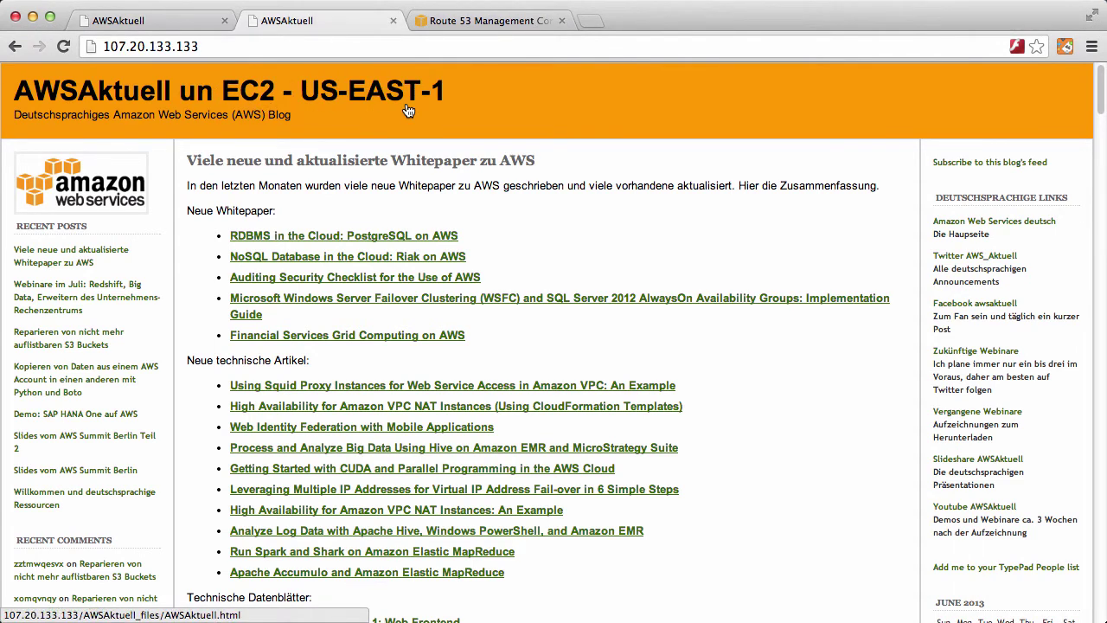
pyautogui.click(479, 20)
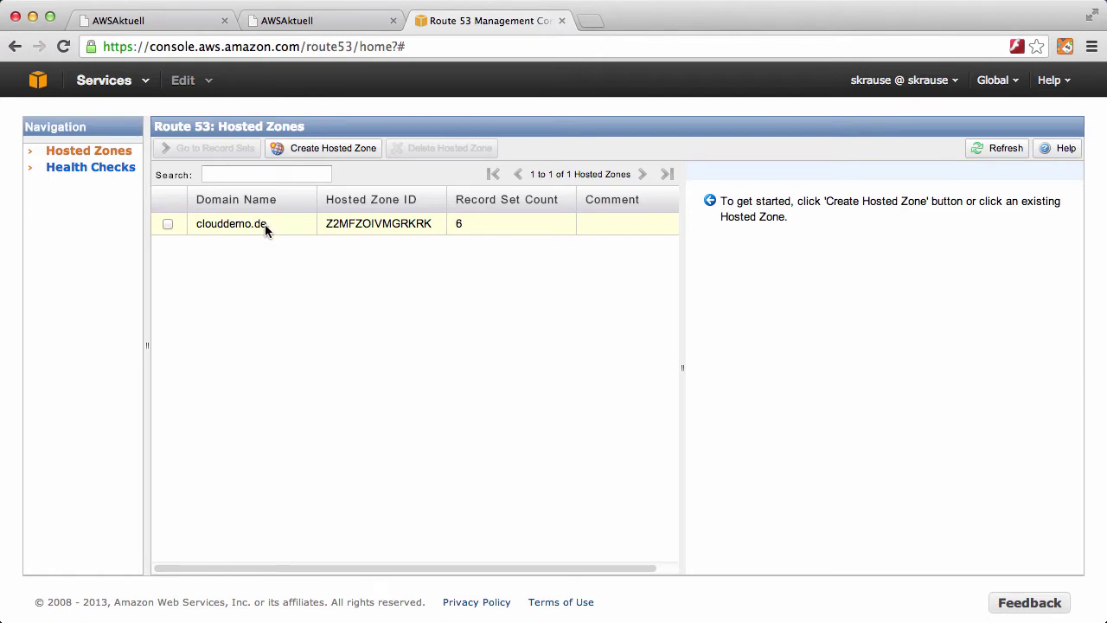
# Step: Start a new Route 53 health check and set its IP address to 54.228.244.149, copied from the EU-WEST-1 blog page
pyautogui.click(84, 173)
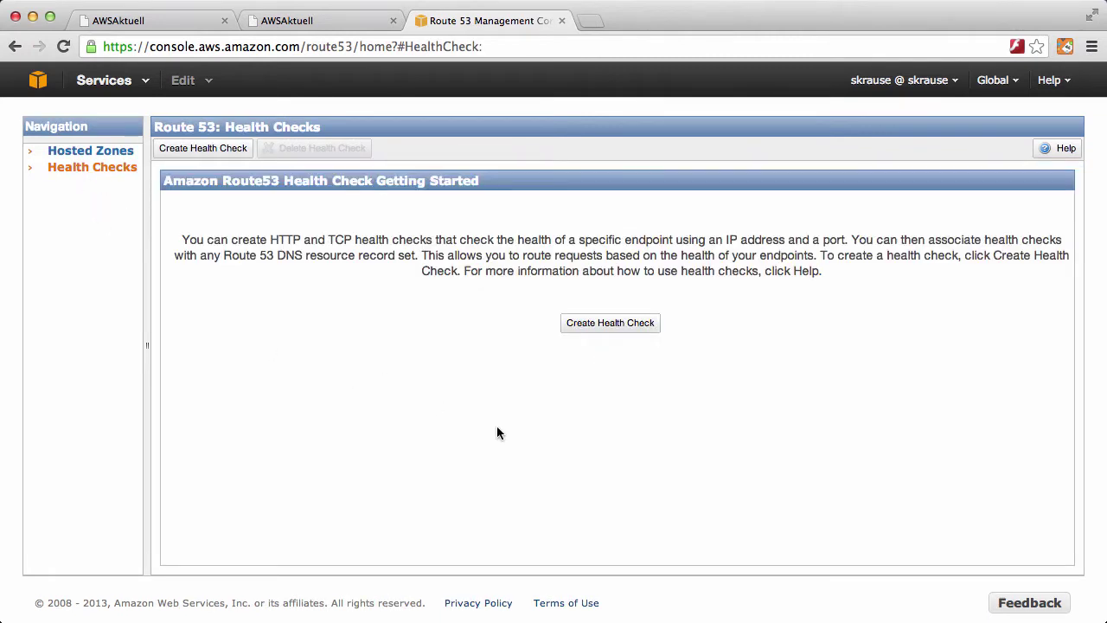
pyautogui.click(594, 331)
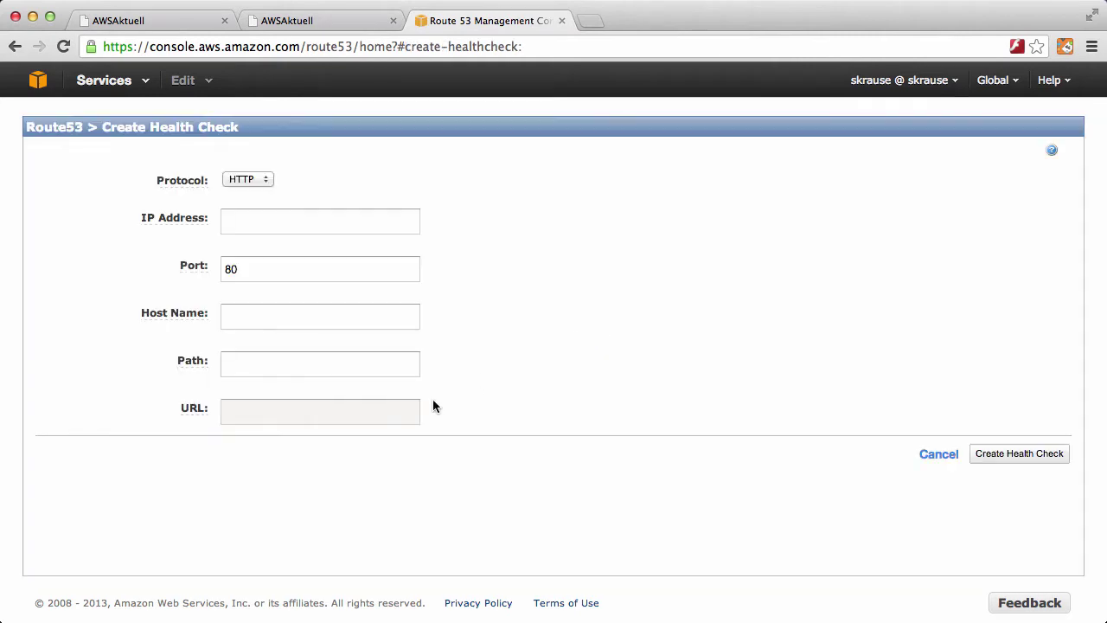
pyautogui.click(144, 26)
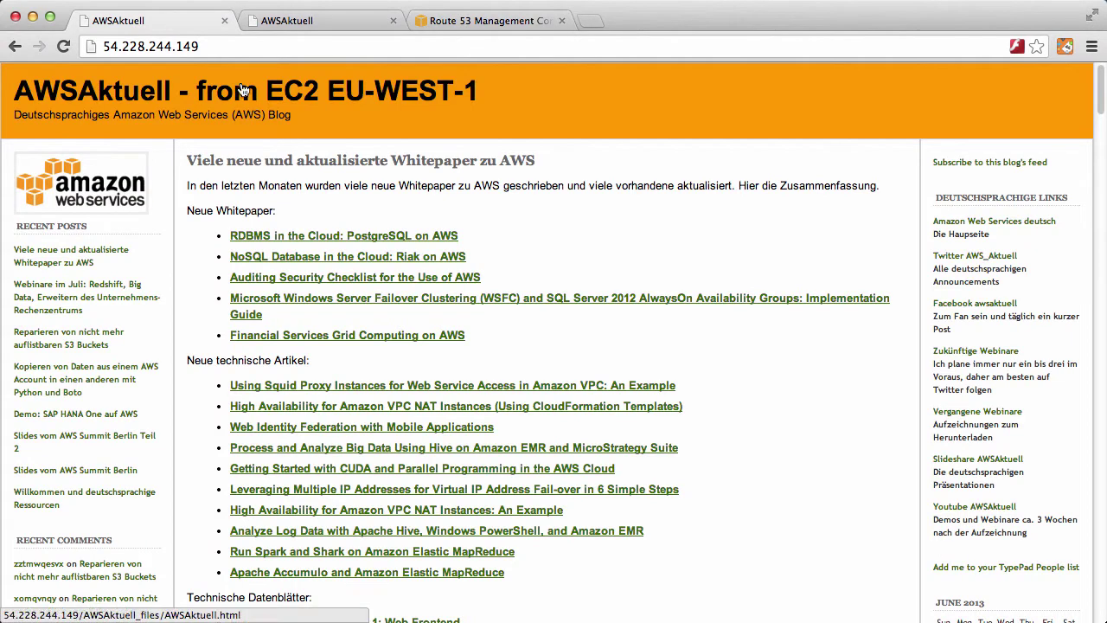
pyautogui.click(218, 42)
pyautogui.press('super+c')
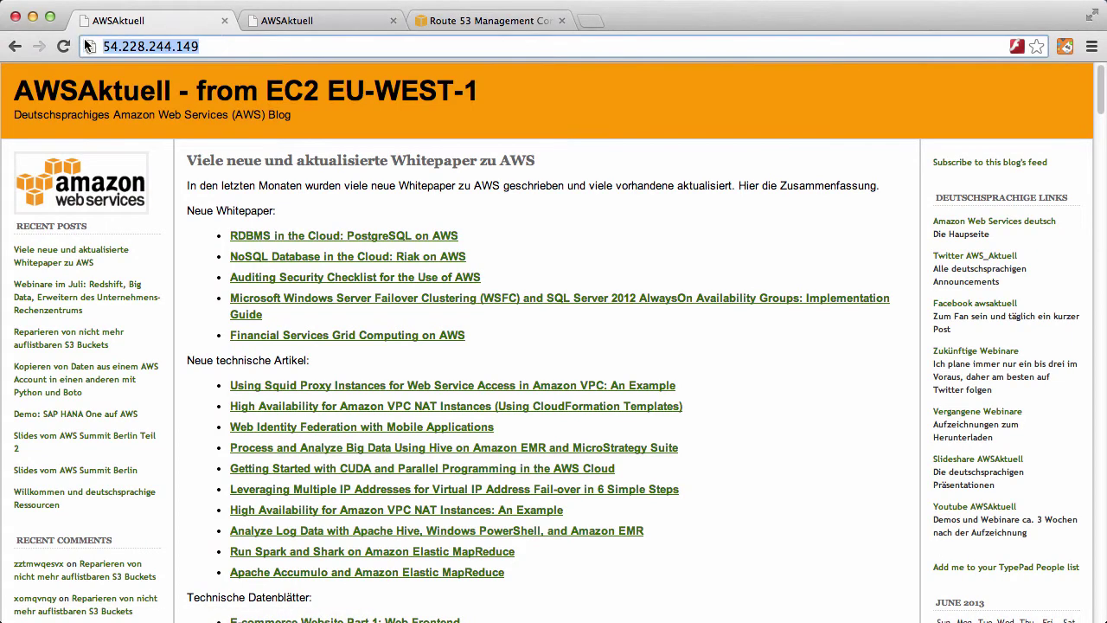
pyautogui.click(489, 13)
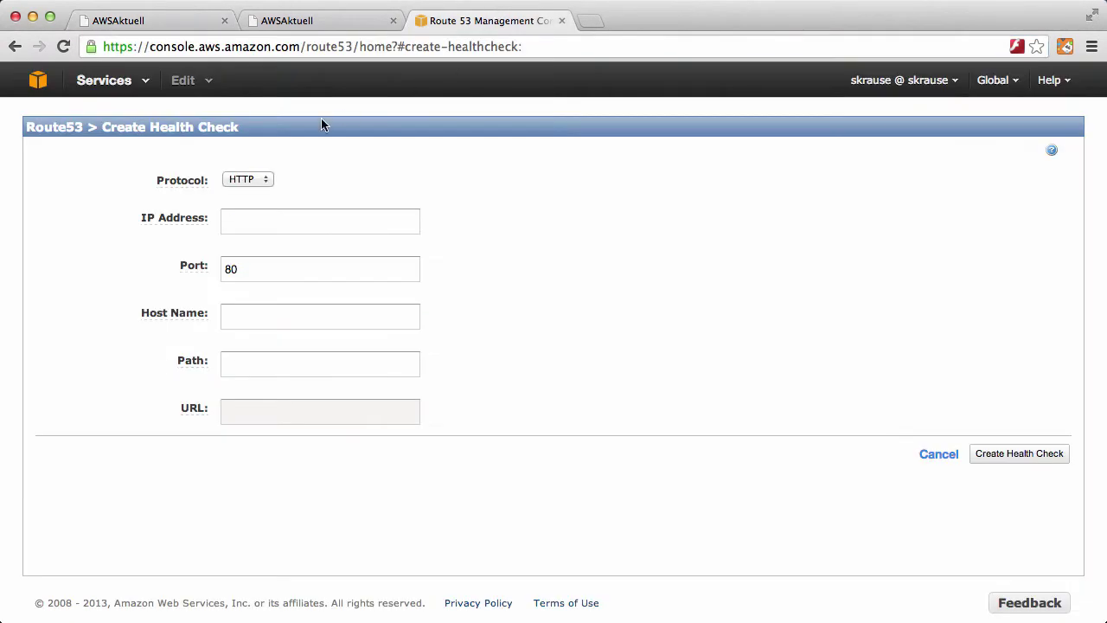
pyautogui.click(230, 221)
pyautogui.press('super+v')
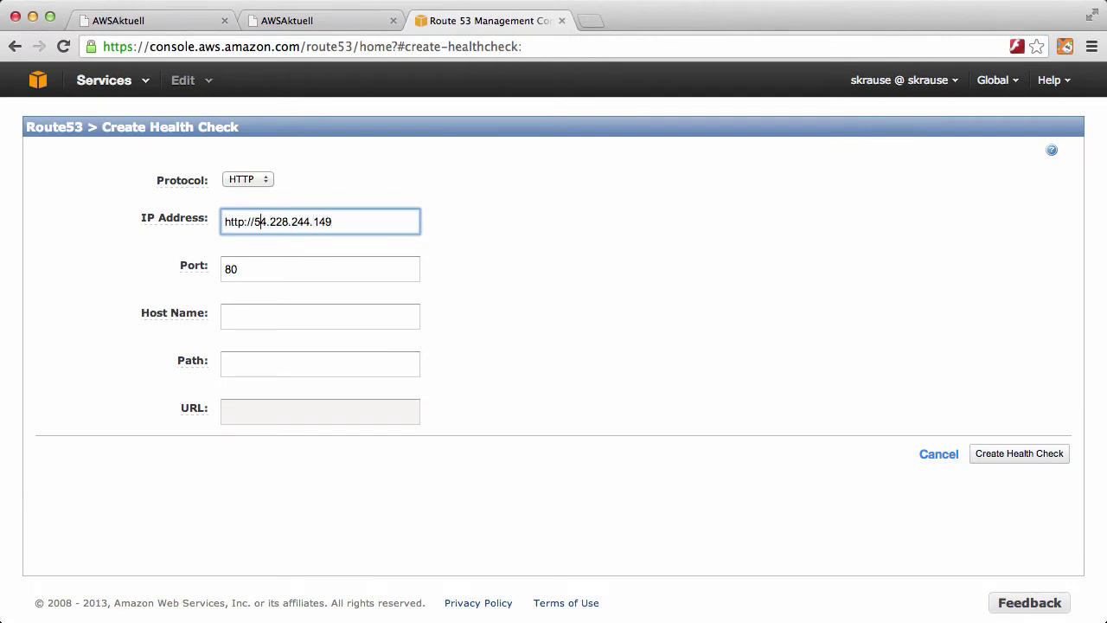
pyautogui.moveTo(254, 222); pyautogui.dragTo(224, 222)
pyautogui.press('BackSpace')
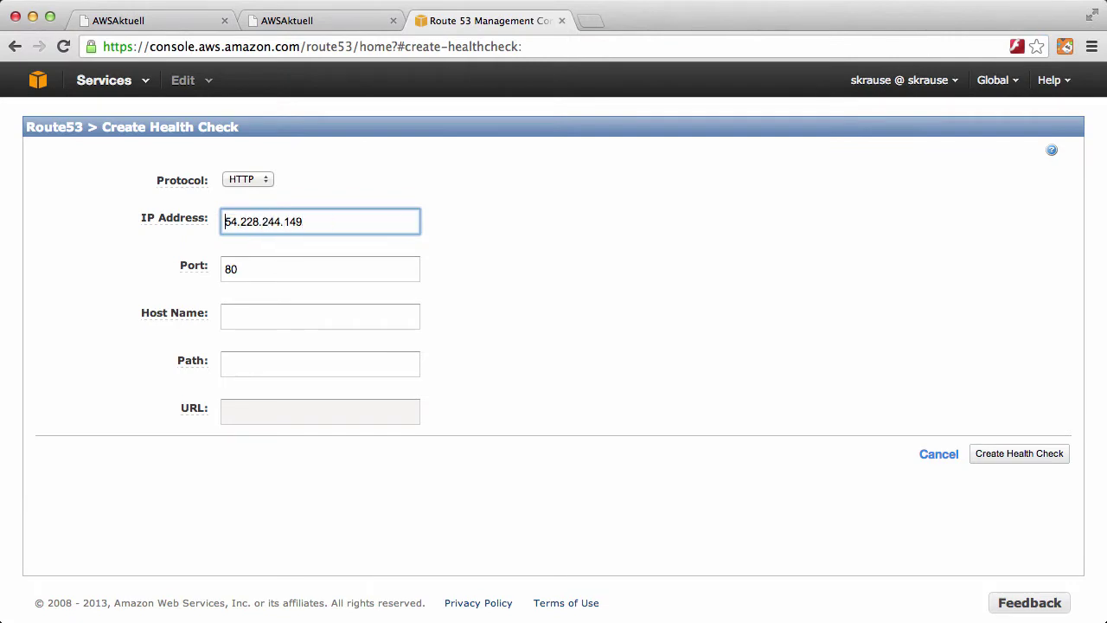
# Step: Keep the HTTP protocol, set the host name to blog.clouddemo.de and the path to /, and create the health check
pyautogui.click(239, 184)
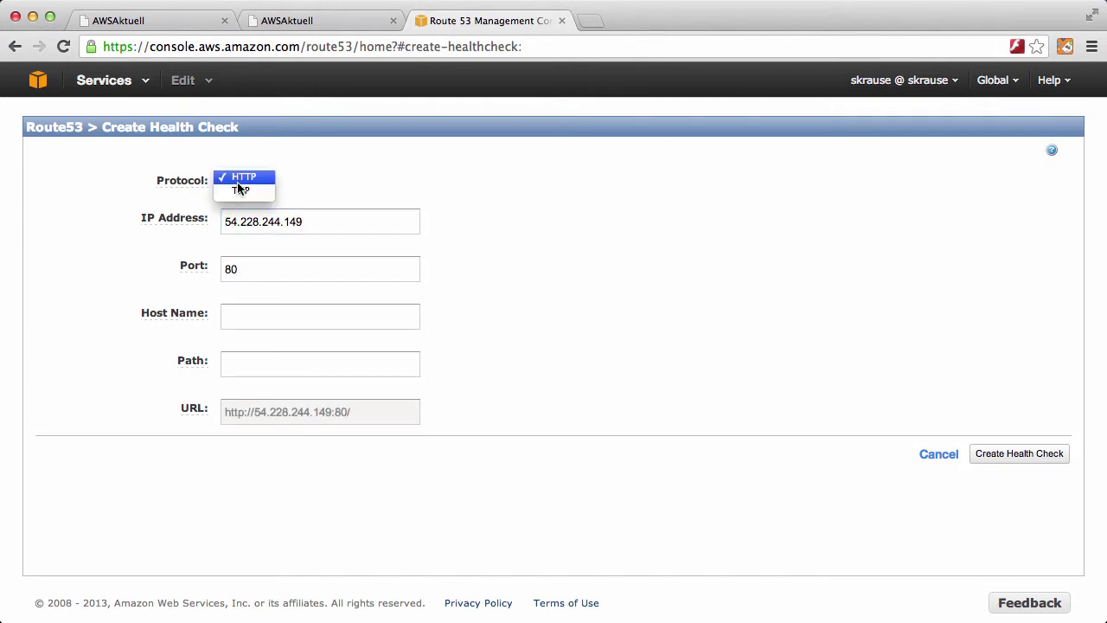
pyautogui.click(242, 178)
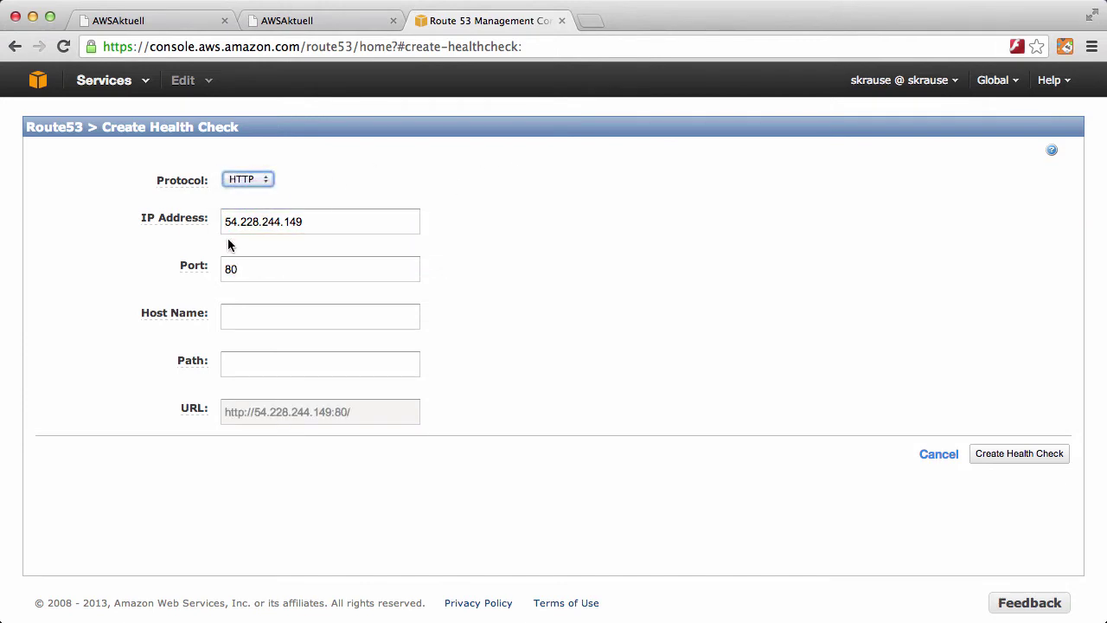
pyautogui.click(286, 318)
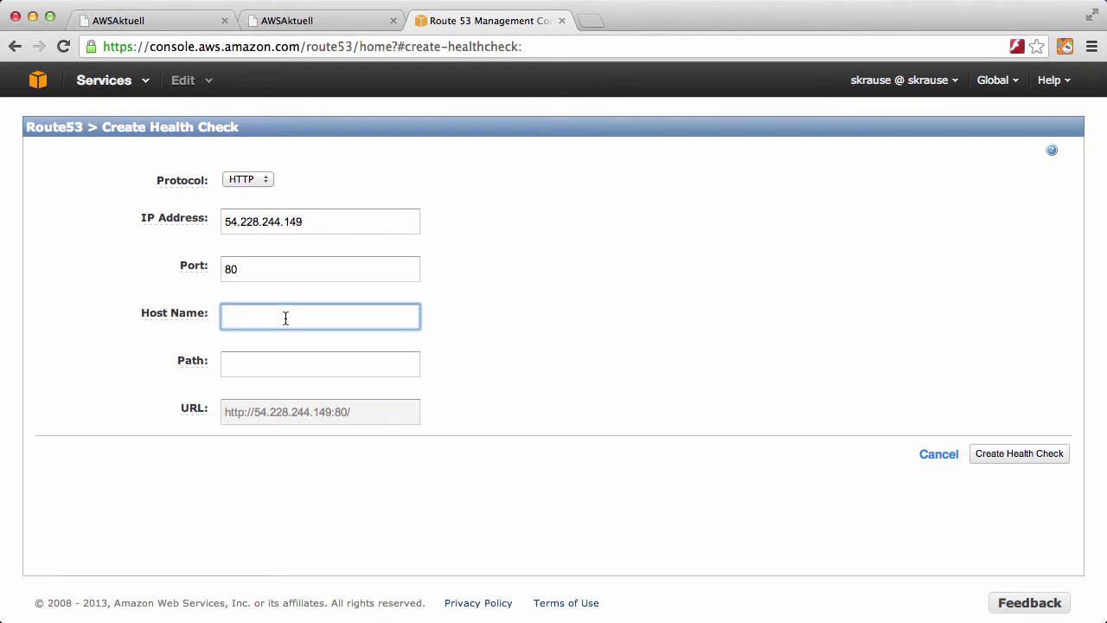
pyautogui.write('bol')
pyautogui.press('BackSpace')
pyautogui.write('log.clouddemo.de')
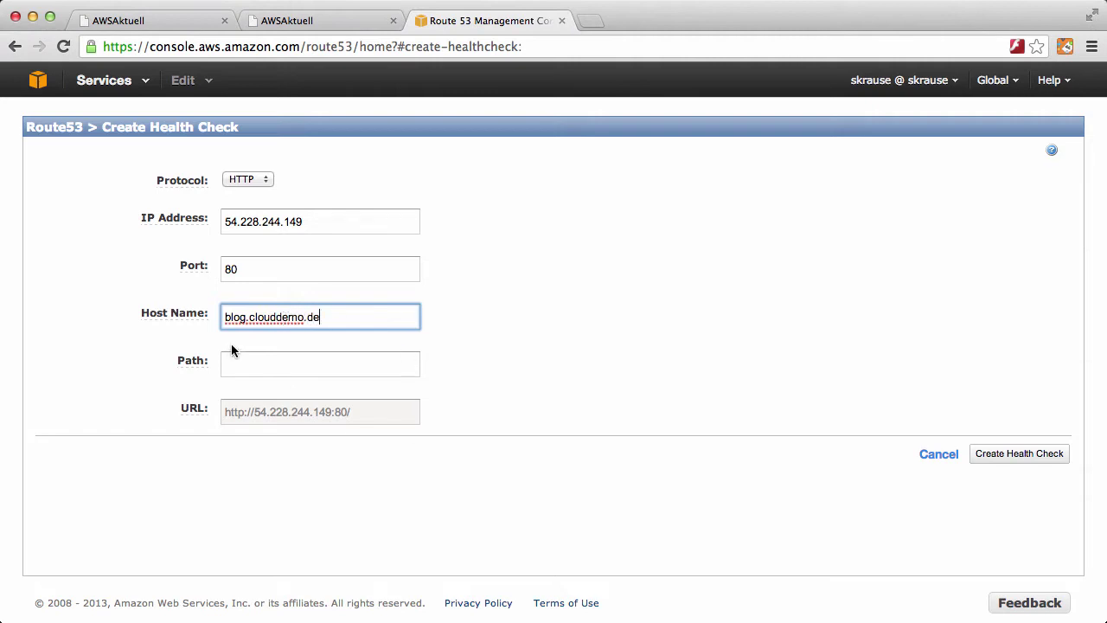
pyautogui.click(234, 355)
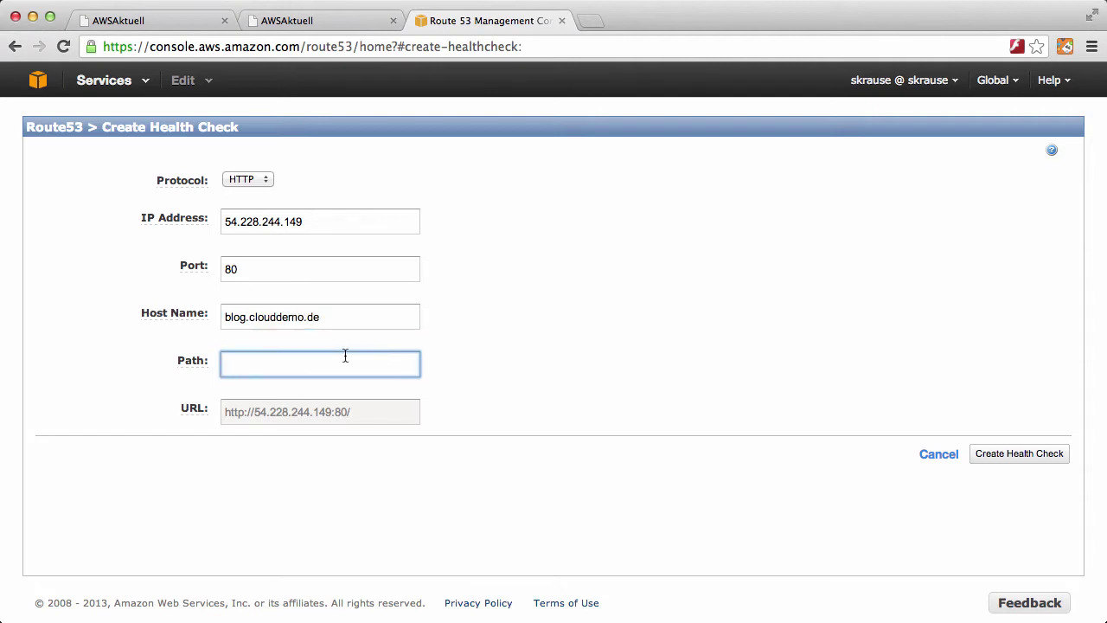
pyautogui.write('/')
pyautogui.click(1033, 465)
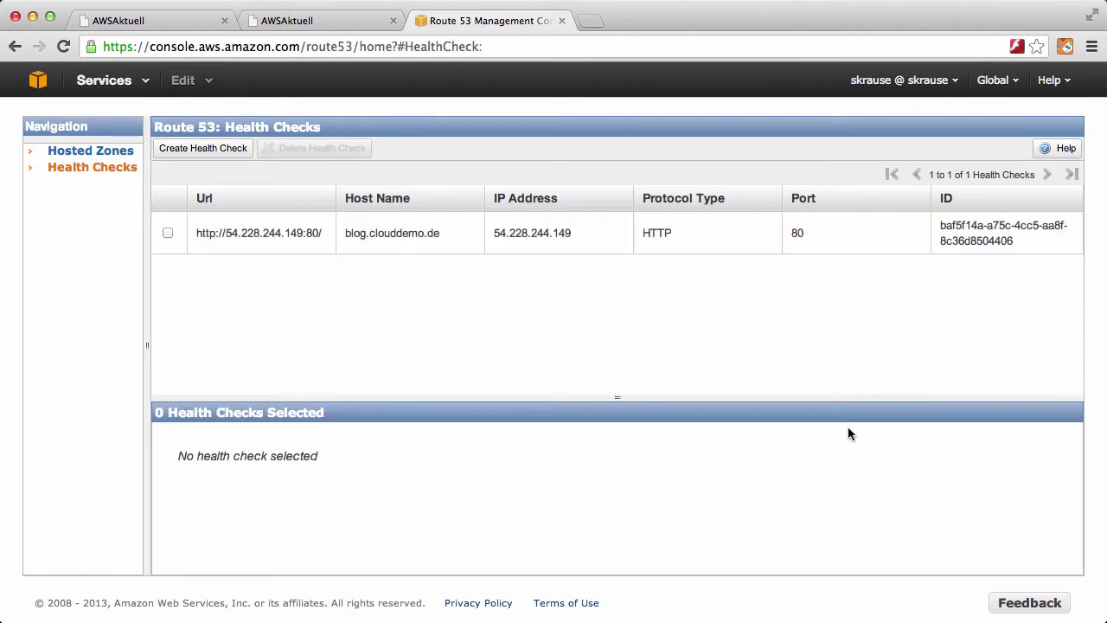
# Step: Select the blog.clouddemo.de health check and enlarge its details area to view the health check status graph
pyautogui.click(296, 240)
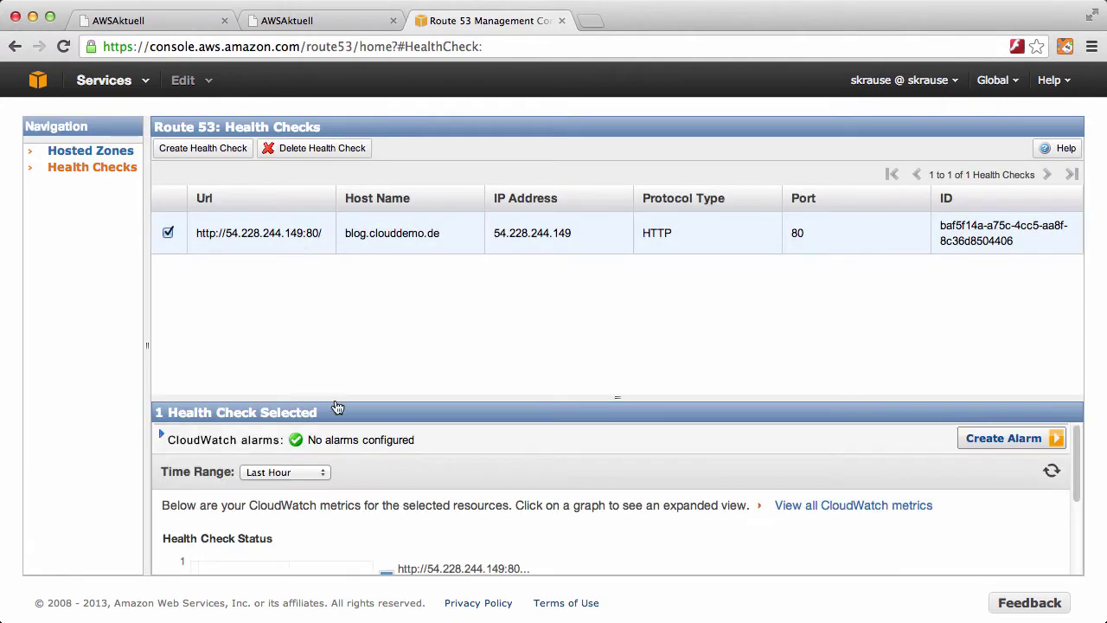
pyautogui.moveTo(347, 397); pyautogui.dragTo(349, 289)
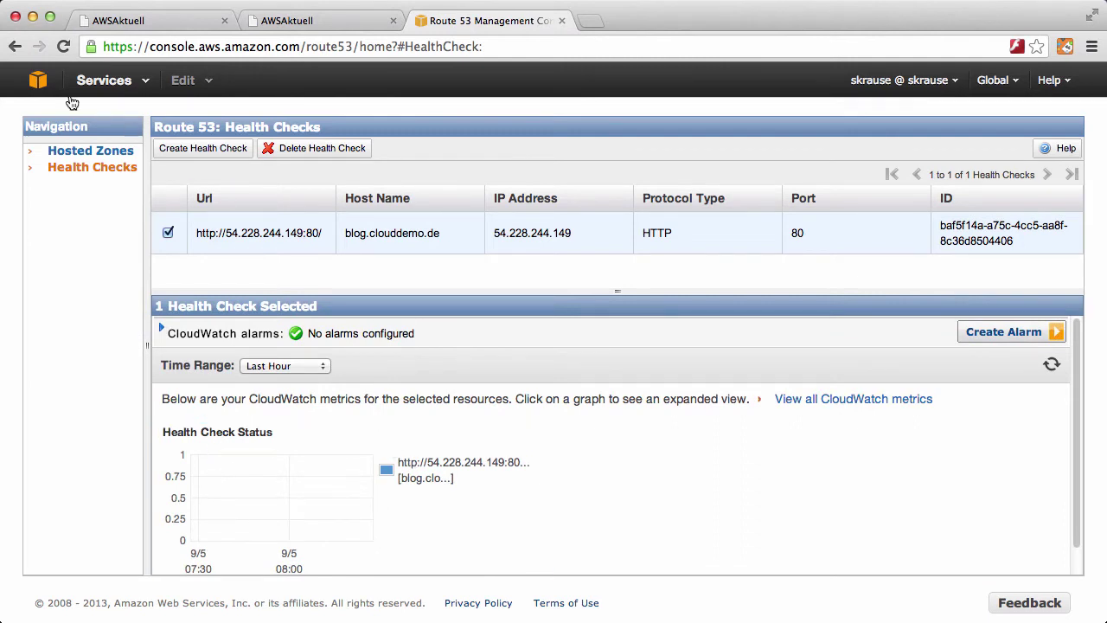
# Step: Open the record sets of the clouddemo.de hosted zone and widen the area for record set details
pyautogui.click(81, 153)
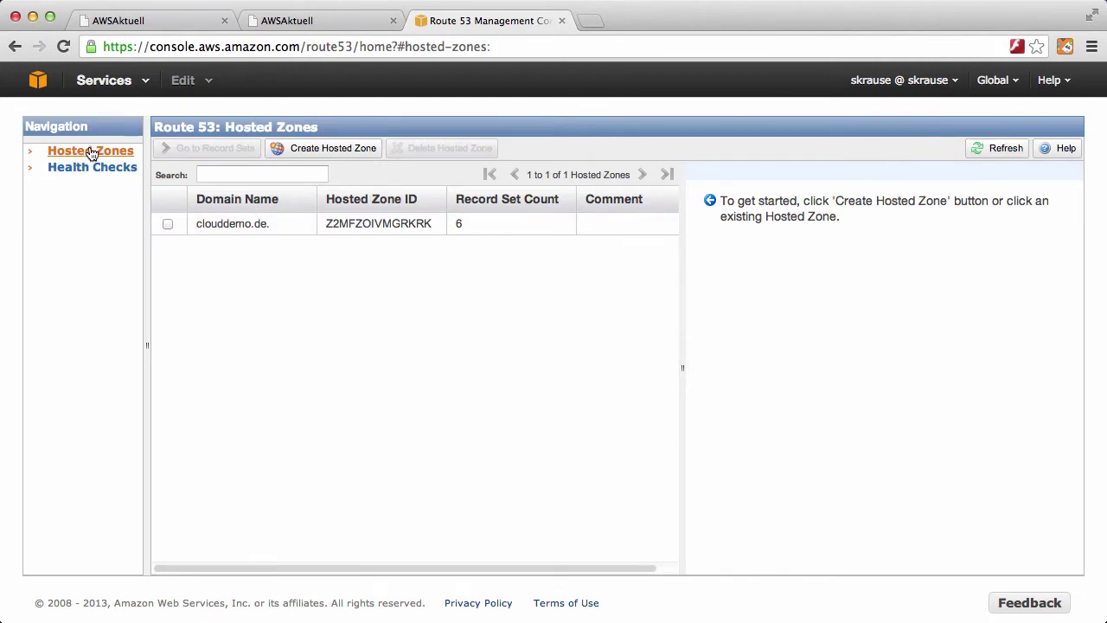
pyautogui.click(228, 225)
pyautogui.click(204, 150)
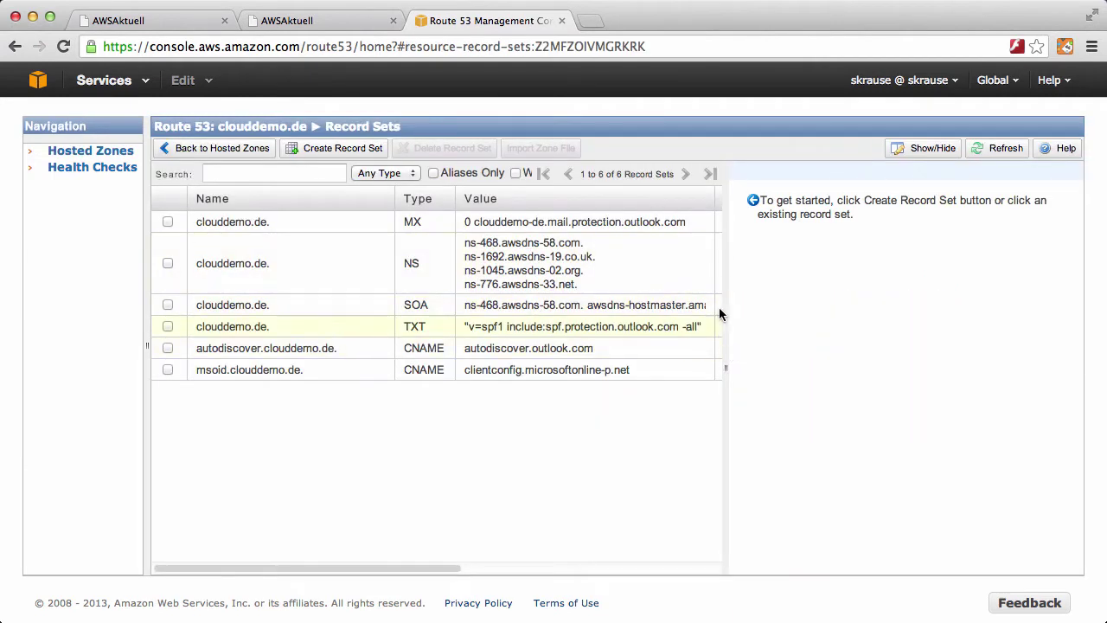
pyautogui.moveTo(725, 360); pyautogui.dragTo(578, 369)
# Step: Start a new record set named blog in clouddemo.de and set its TTL to 30 seconds
pyautogui.click(327, 148)
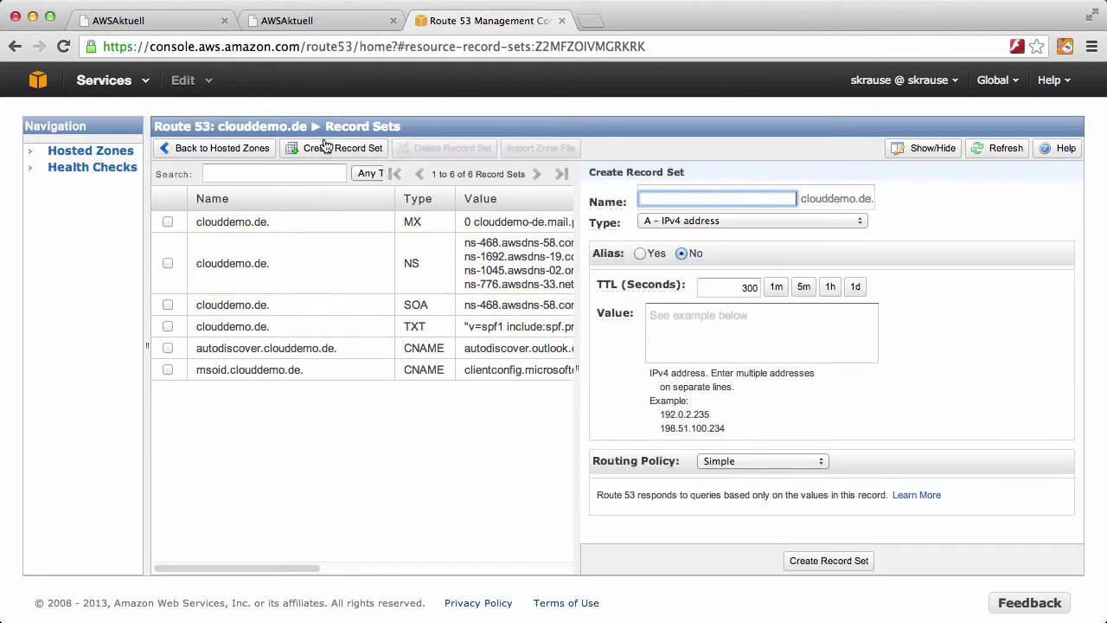
pyautogui.write('blog')
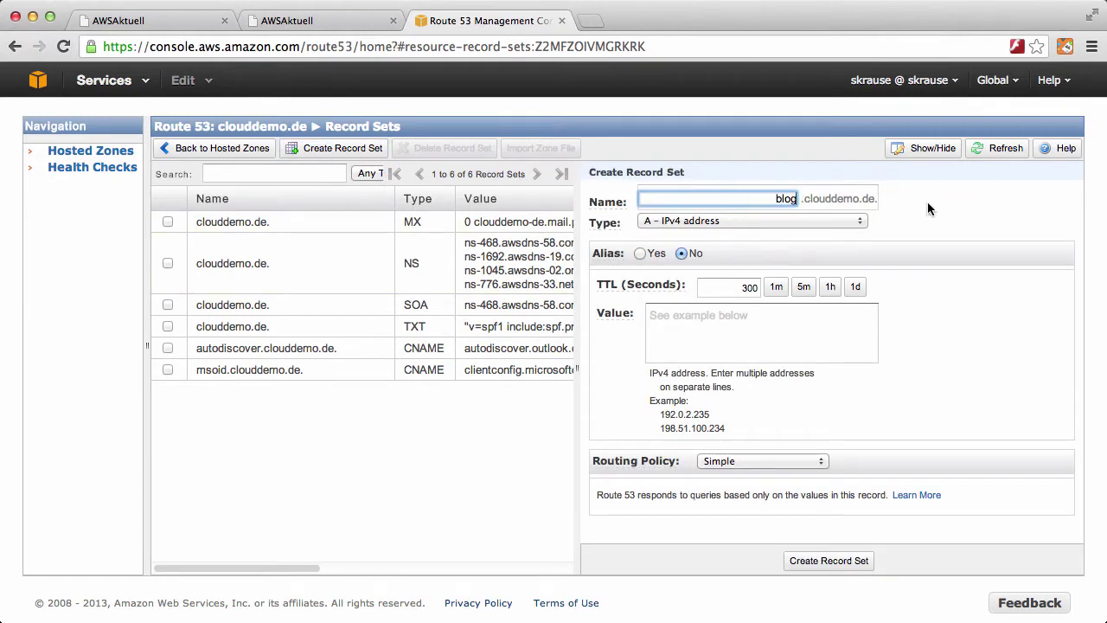
pyautogui.click(753, 284)
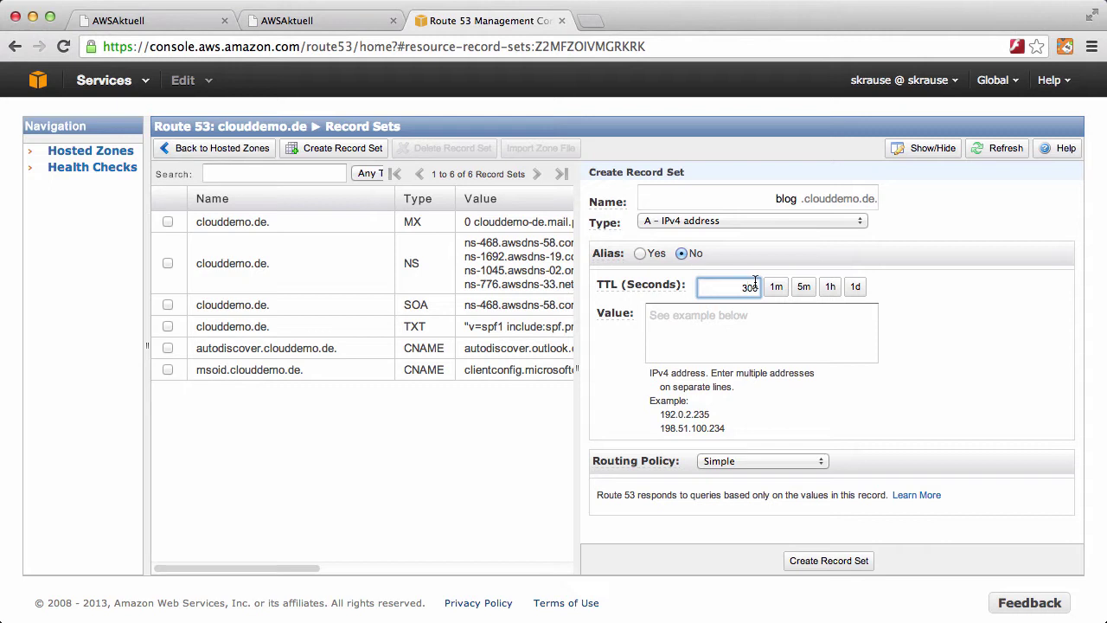
pyautogui.press('BackSpace')
pyautogui.click(776, 329)
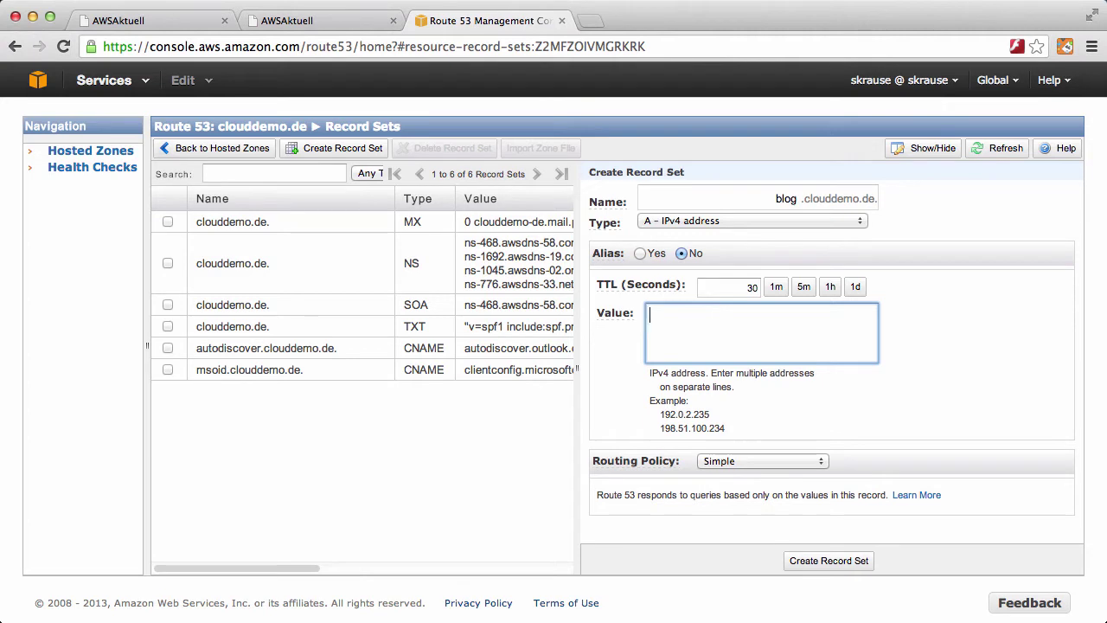
pyautogui.write('http://54.228.244.149')
pyautogui.write('/')
pyautogui.press('BackSpace')
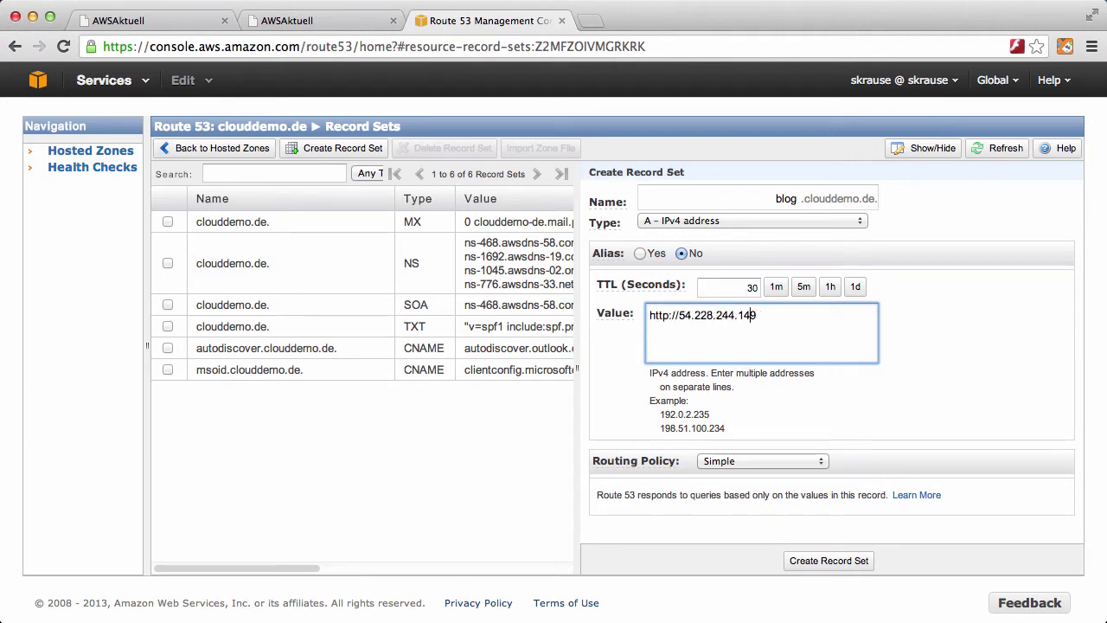
pyautogui.click(737, 315)
pyautogui.click(680, 314)
pyautogui.moveTo(680, 315); pyautogui.dragTo(649, 315)
pyautogui.press('BackSpace')
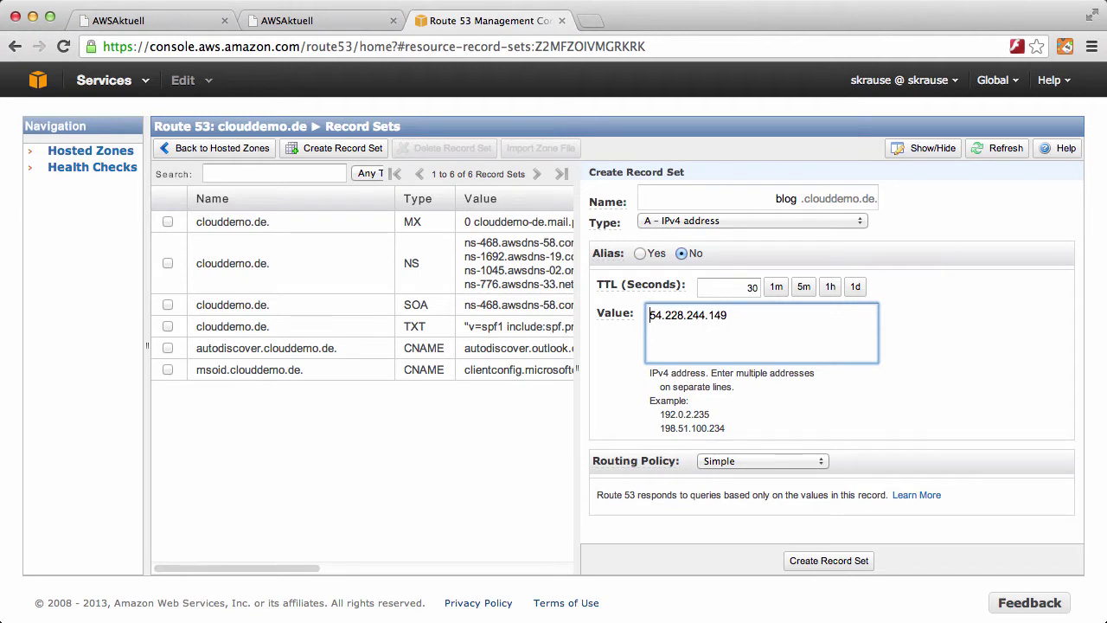
pyautogui.click(978, 389)
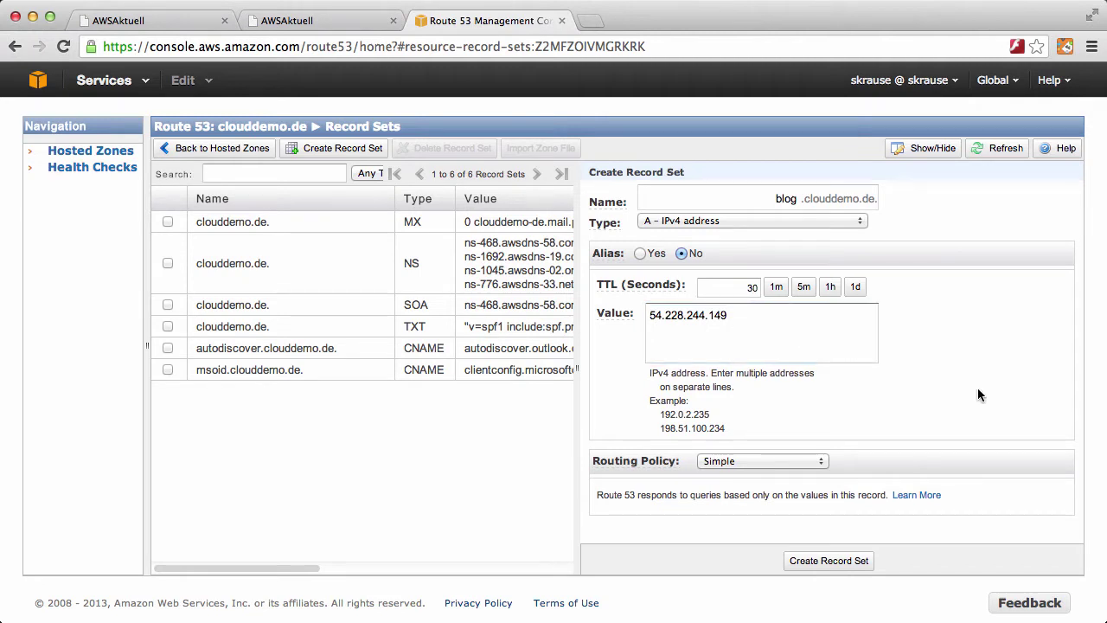
# Step: Set the blog record's routing policy to Failover, keeping Primary as the record type and blog-Primary as the set ID
pyautogui.click(744, 462)
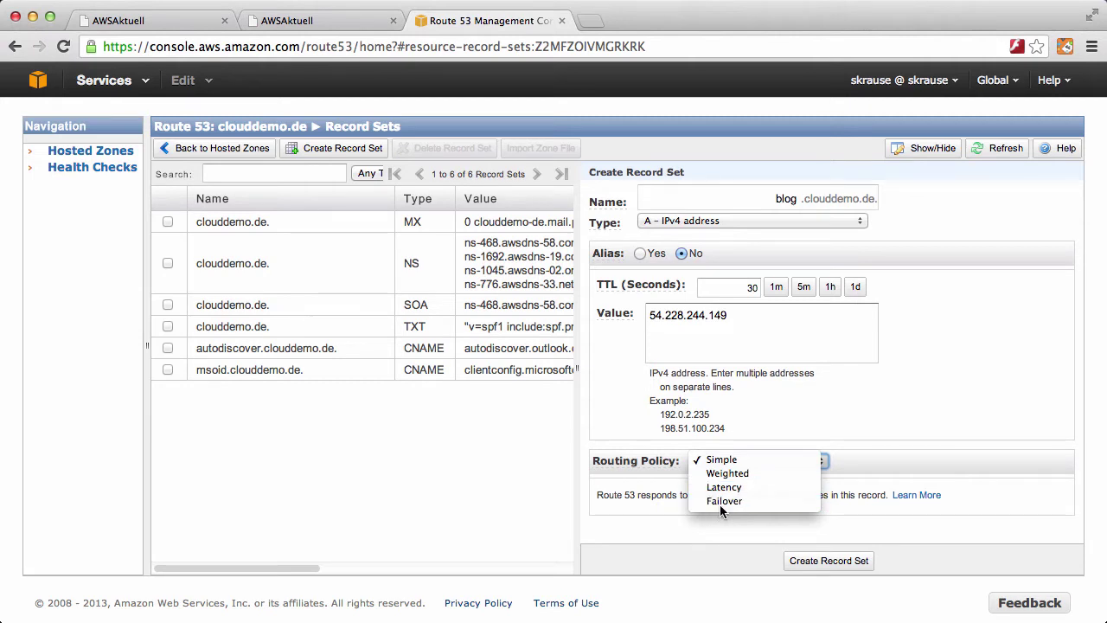
pyautogui.click(723, 501)
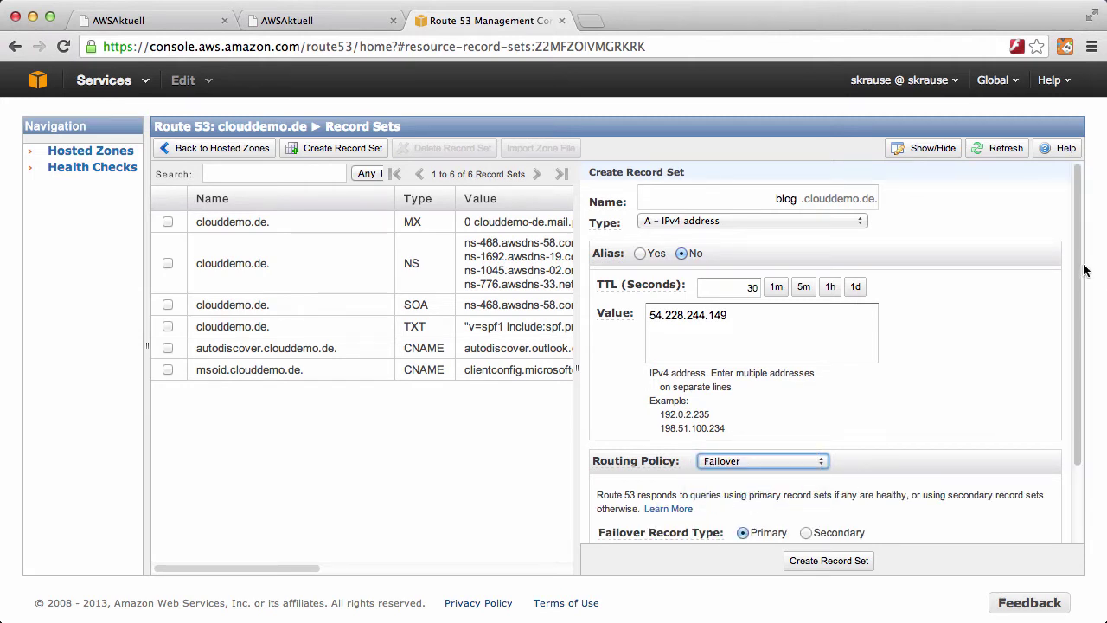
pyautogui.scroll(-3, 830, 363)
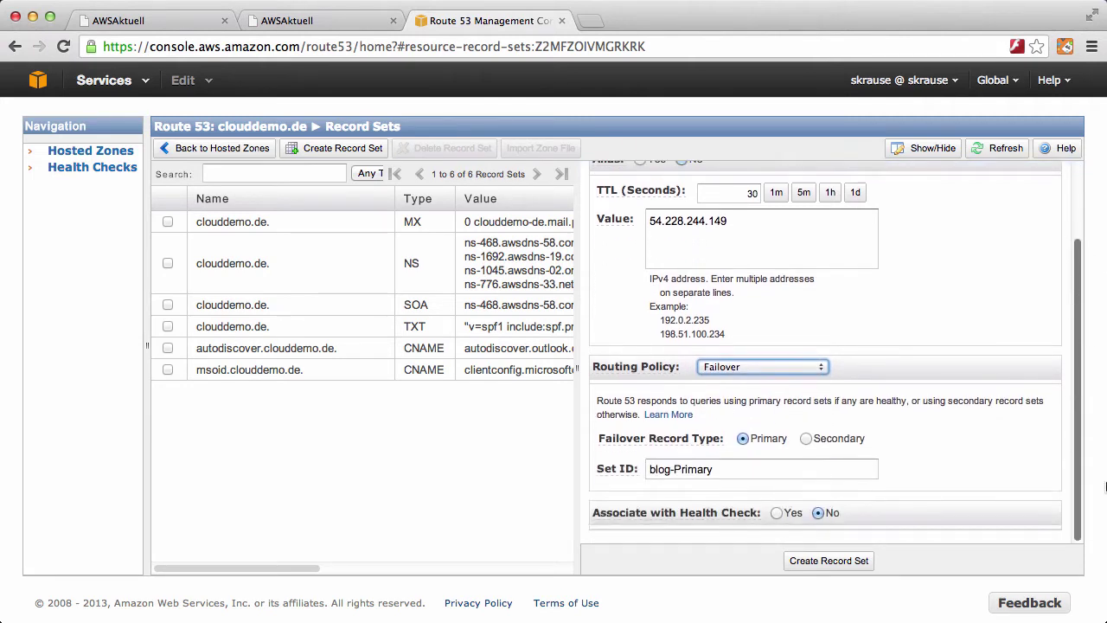
pyautogui.click(721, 468)
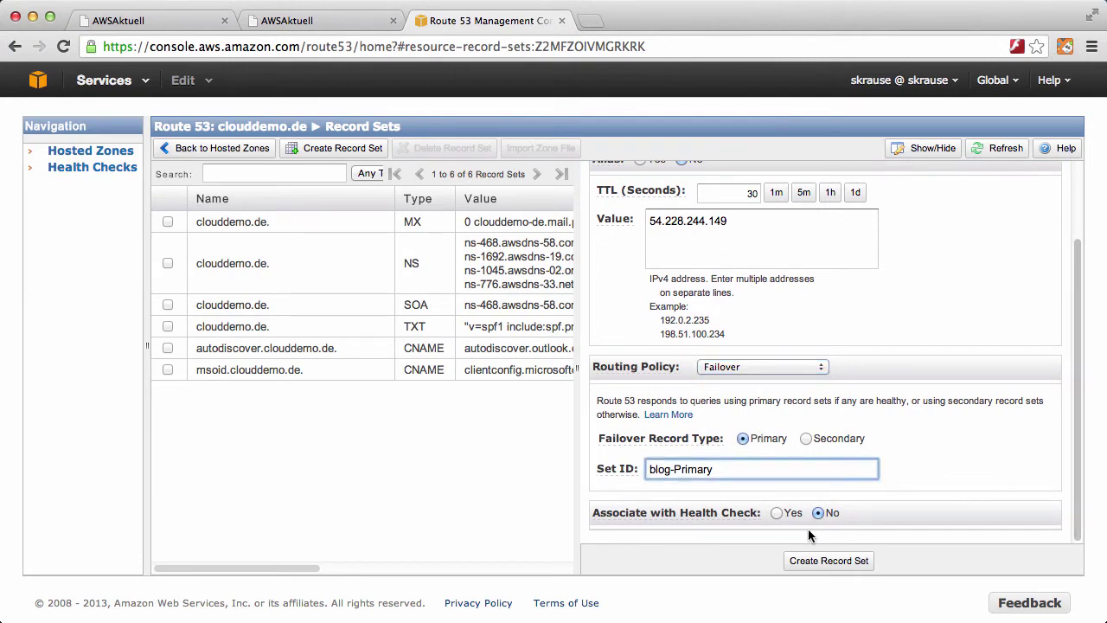
pyautogui.click(778, 513)
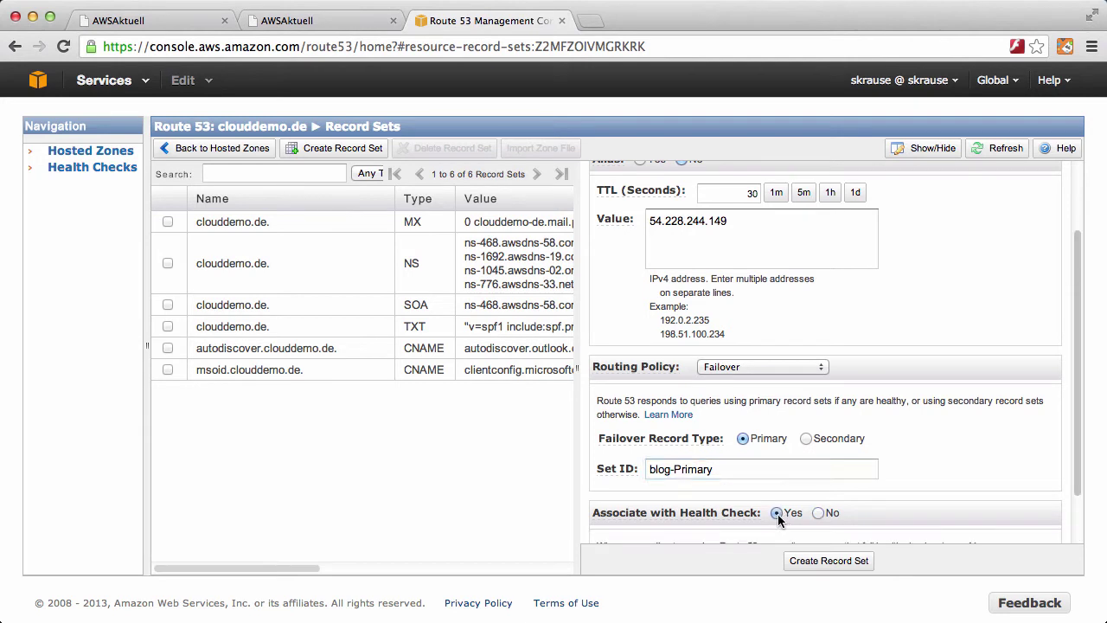
pyautogui.scroll(-2, 1077, 384)
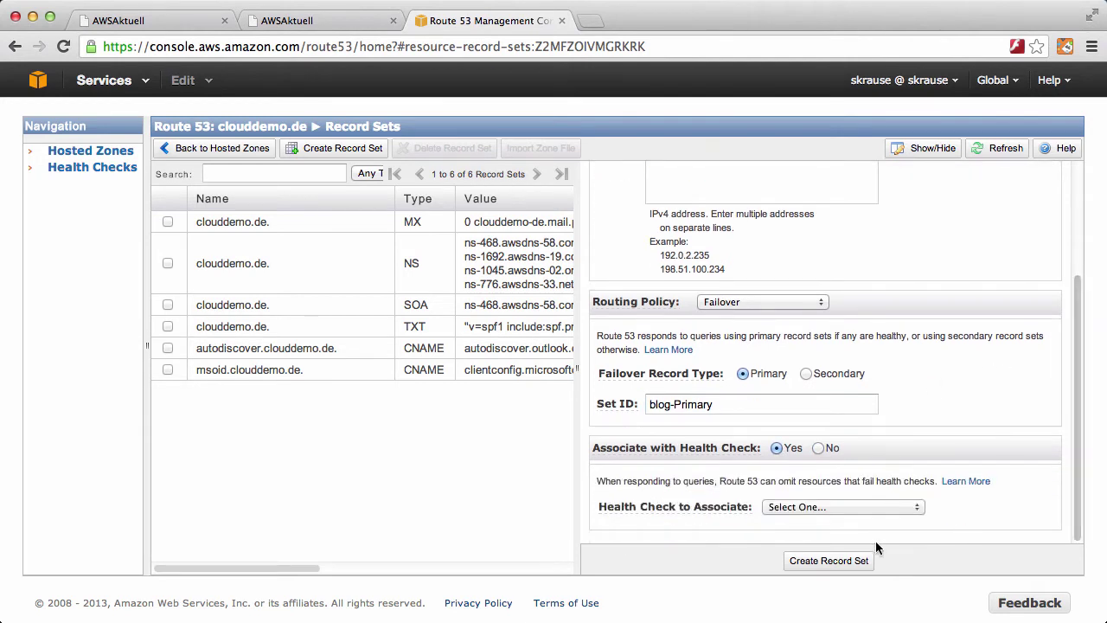
pyautogui.click(781, 509)
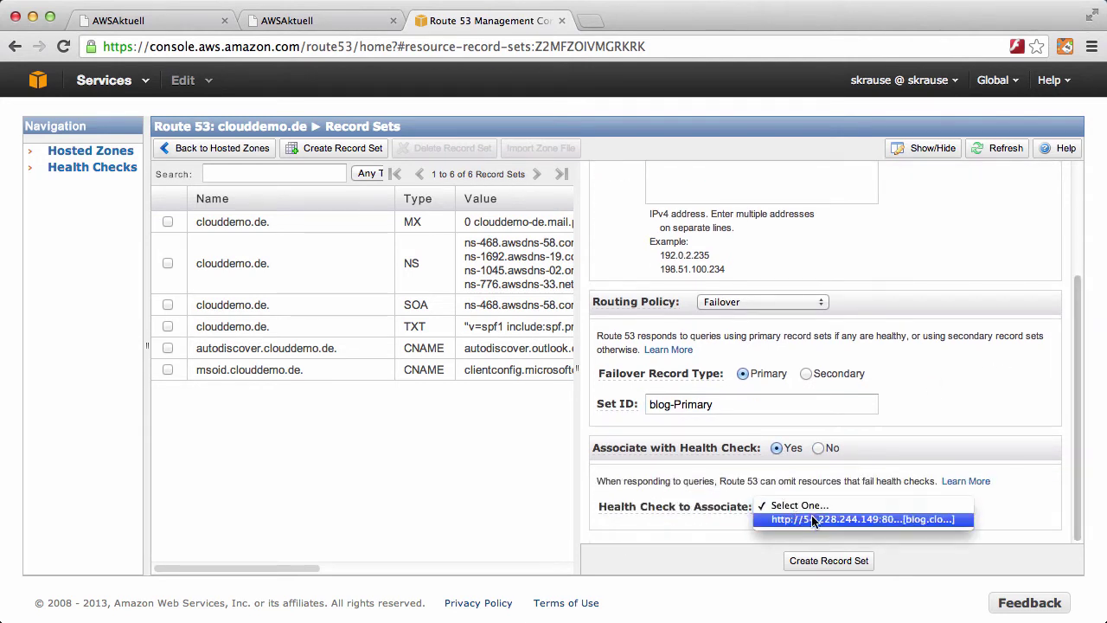
pyautogui.click(812, 519)
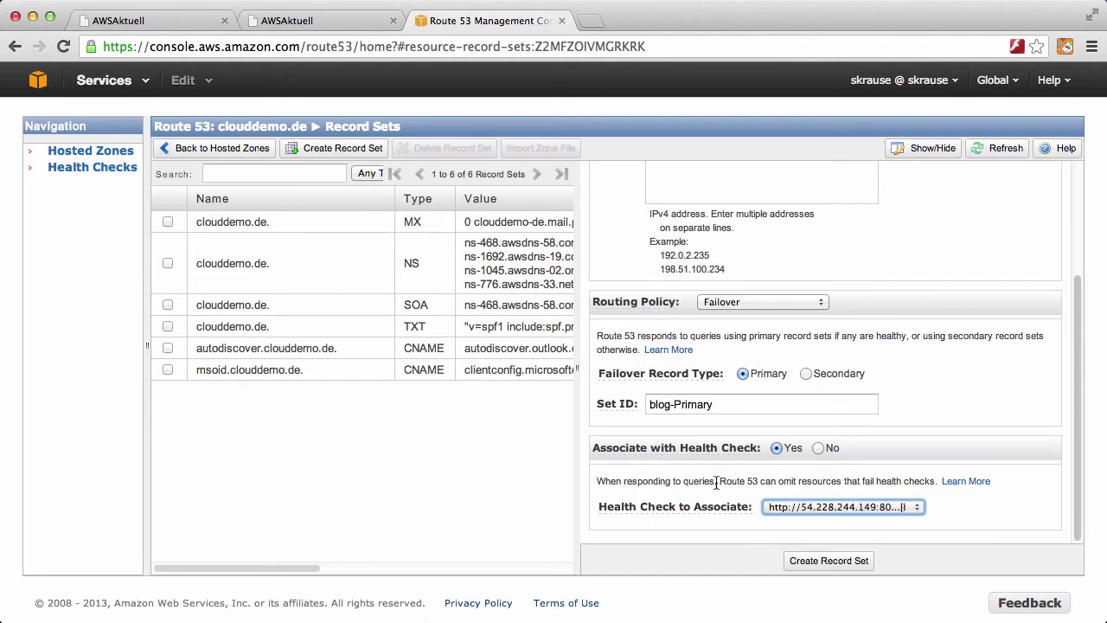
pyautogui.click(828, 562)
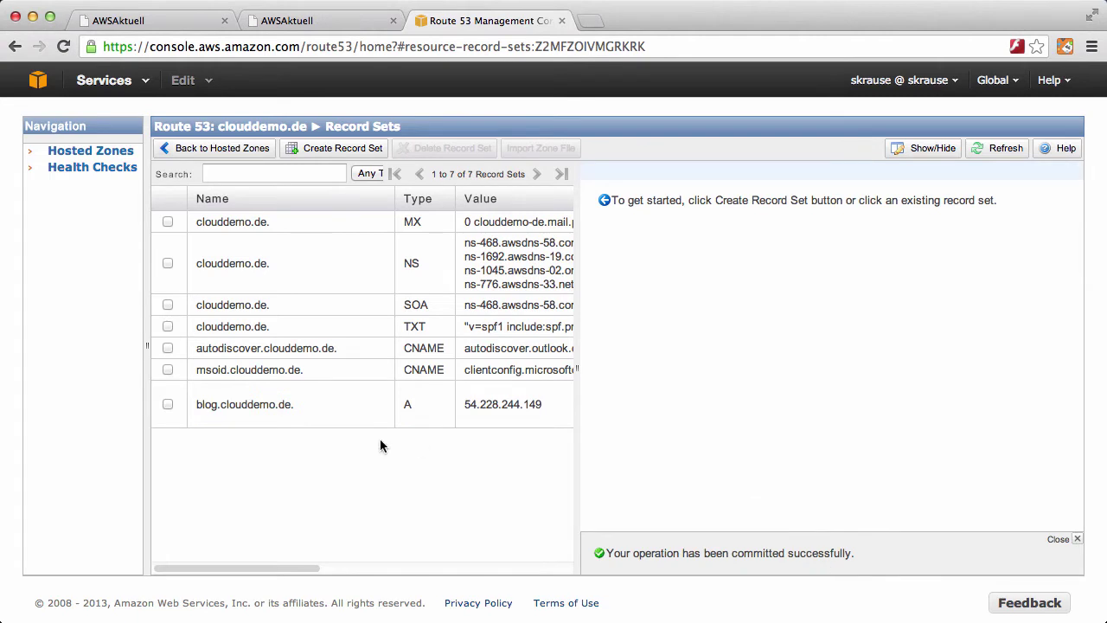
# Step: Open the created blog record for review, and start a second record set named blog with a TTL of 30 seconds
pyautogui.click(306, 404)
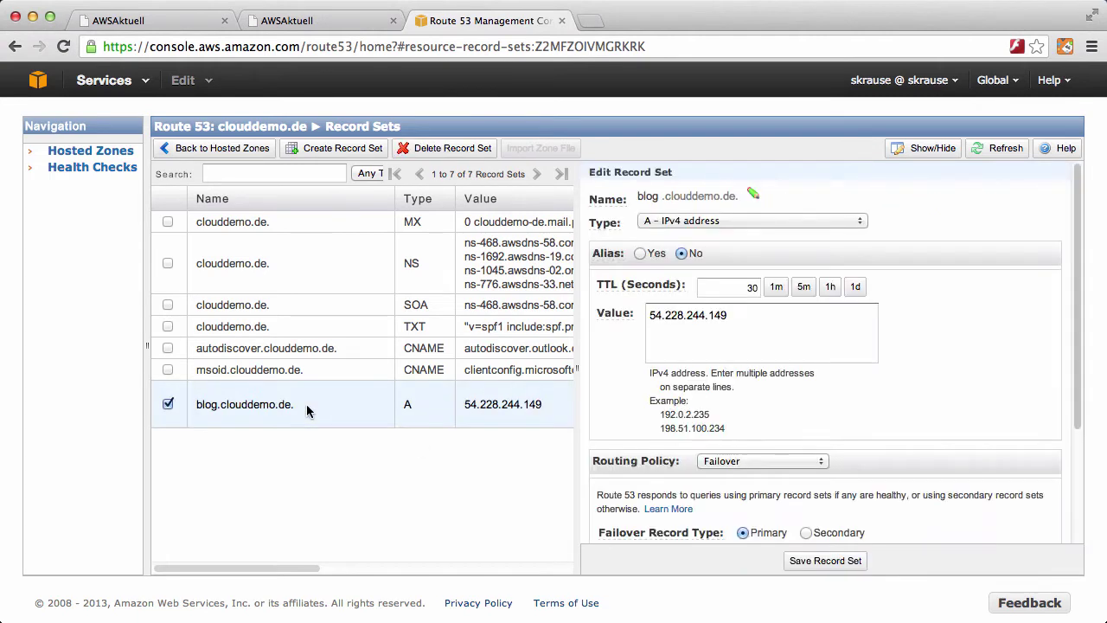
pyautogui.click(332, 152)
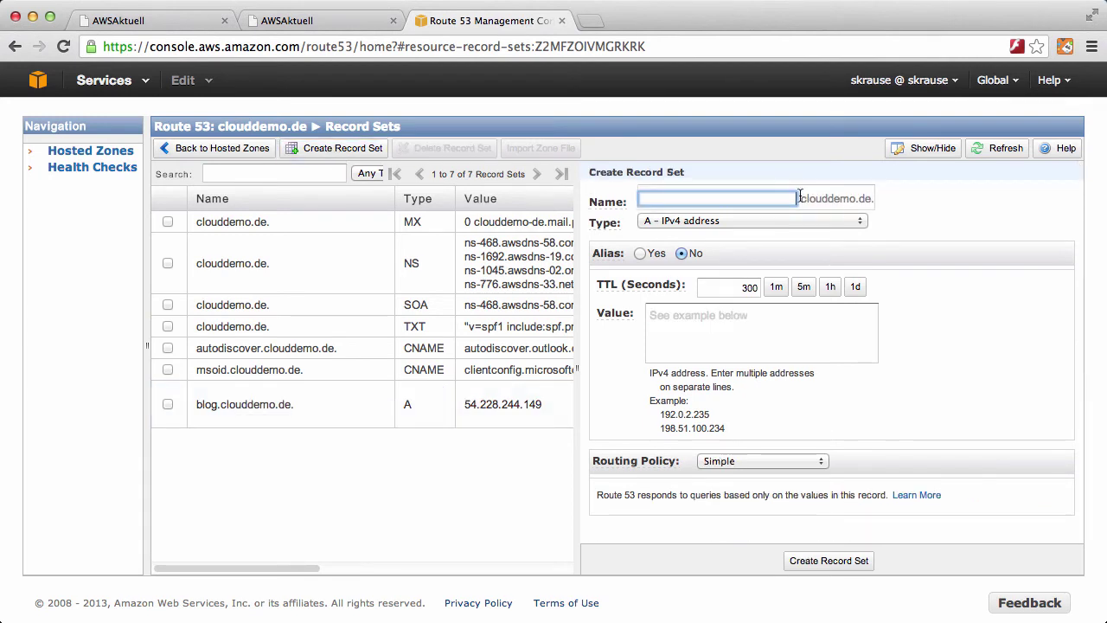
pyautogui.write('blog')
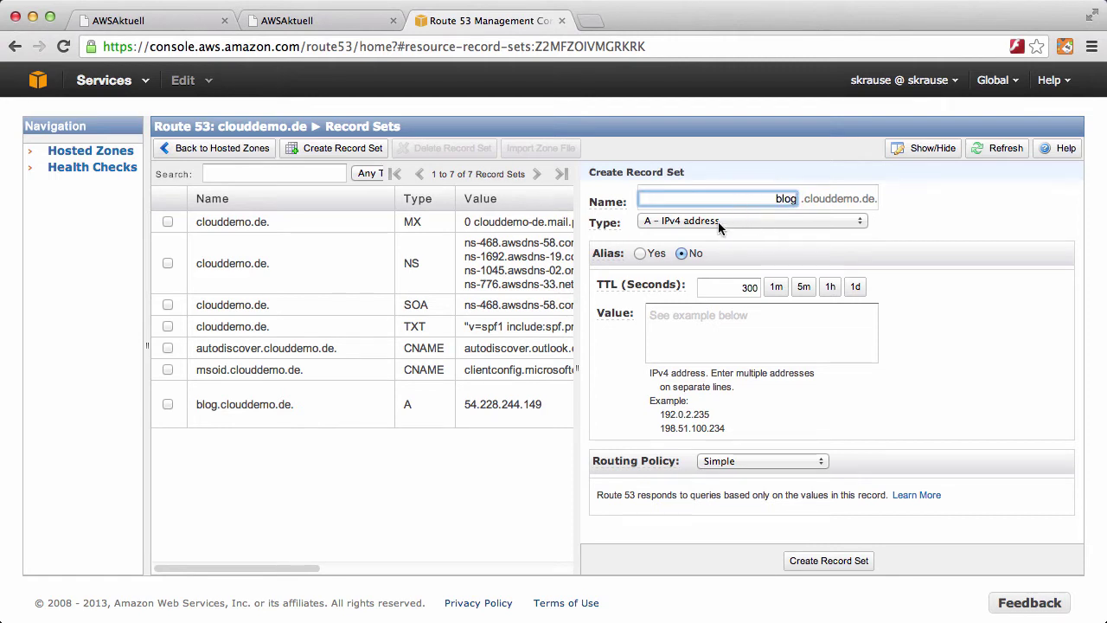
pyautogui.click(758, 287)
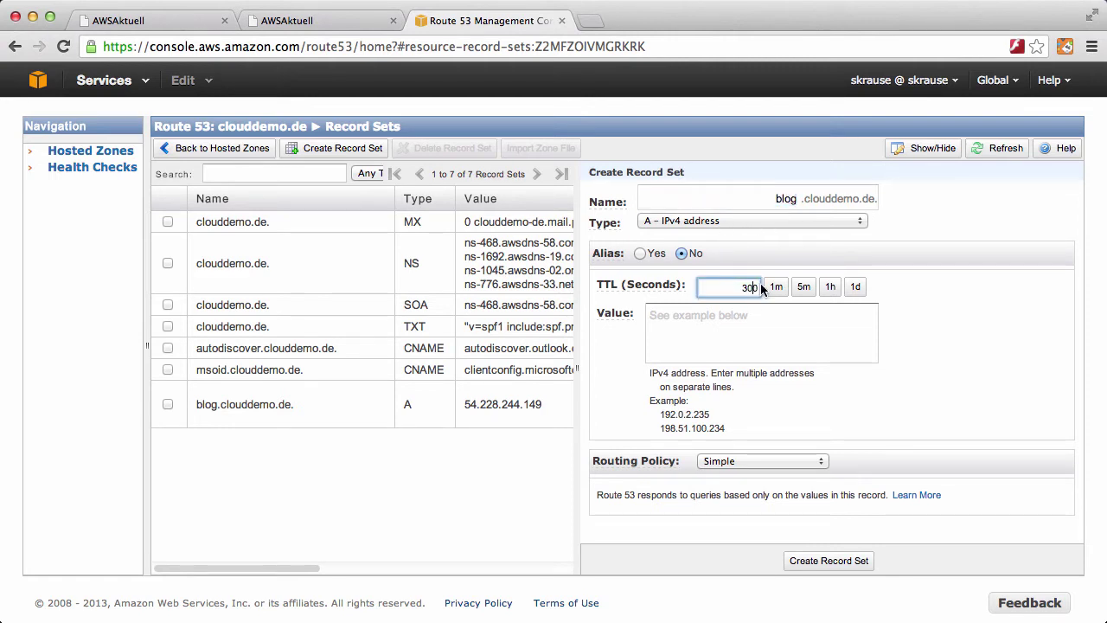
pyautogui.click(720, 355)
# Step: Copy the US-EAST-1 web server's address 107.20.133.133 from its open page into the second blog record's value
pyautogui.click(366, 26)
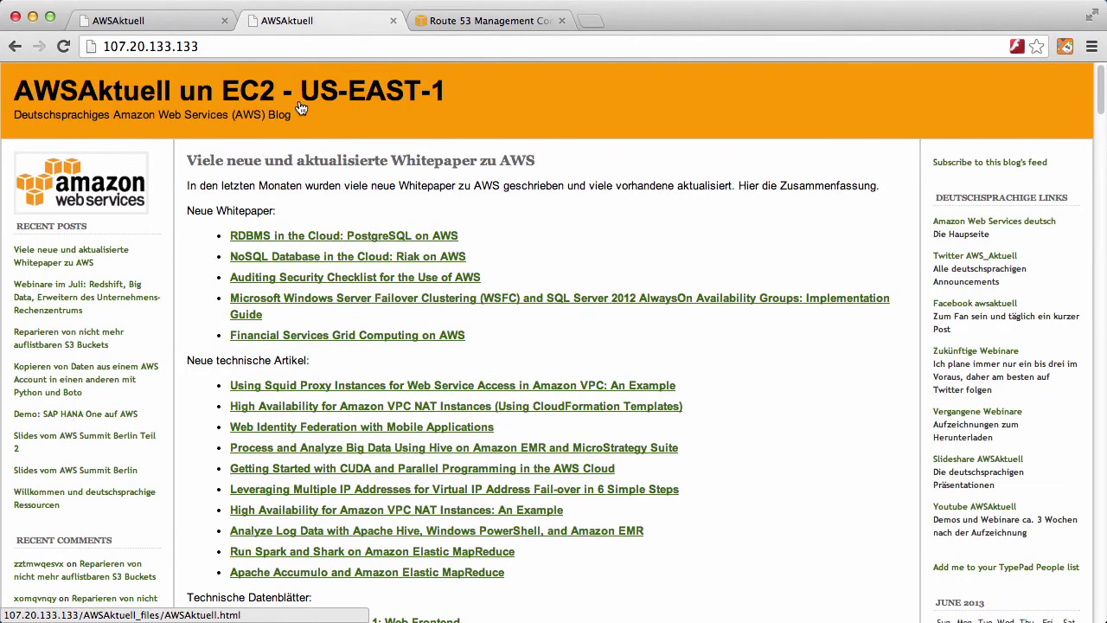
pyautogui.click(111, 50)
pyautogui.press('super+c')
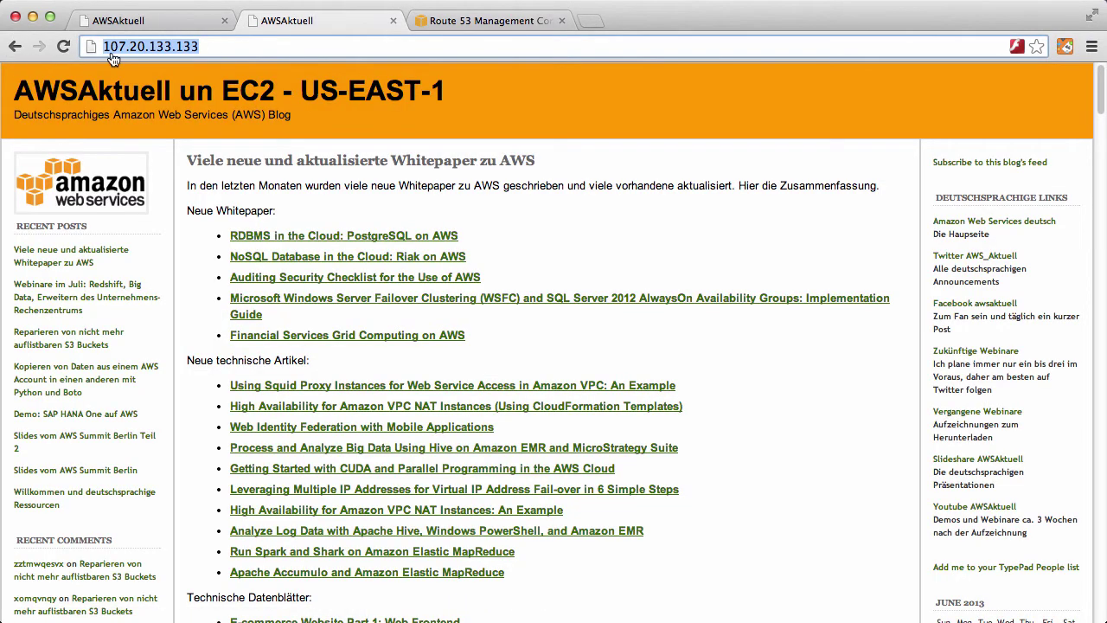
pyautogui.click(481, 20)
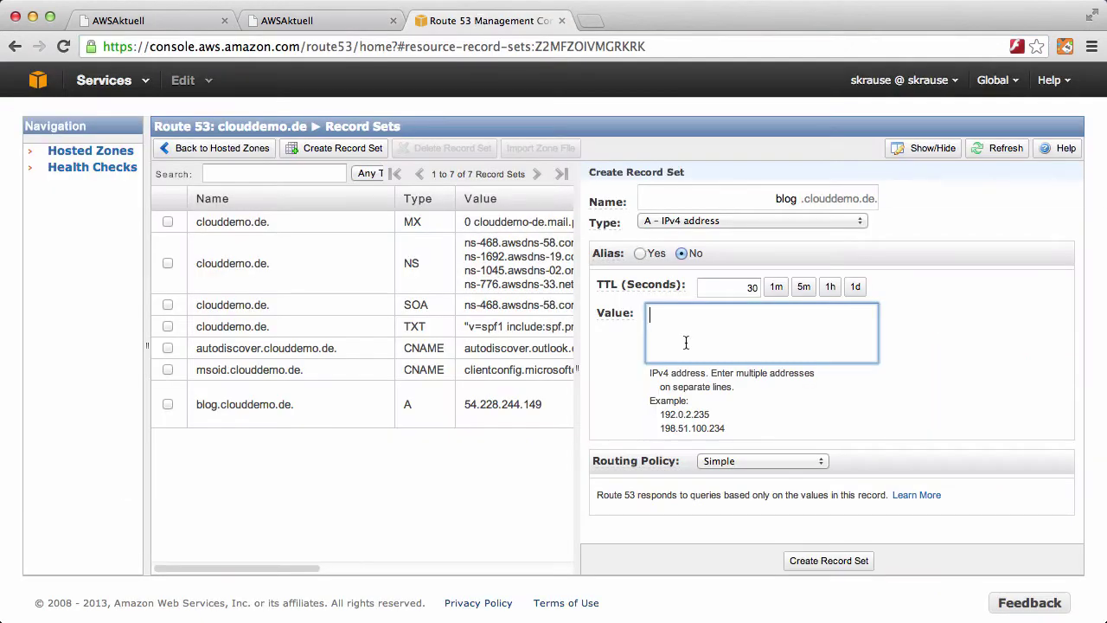
pyautogui.press('super+v')
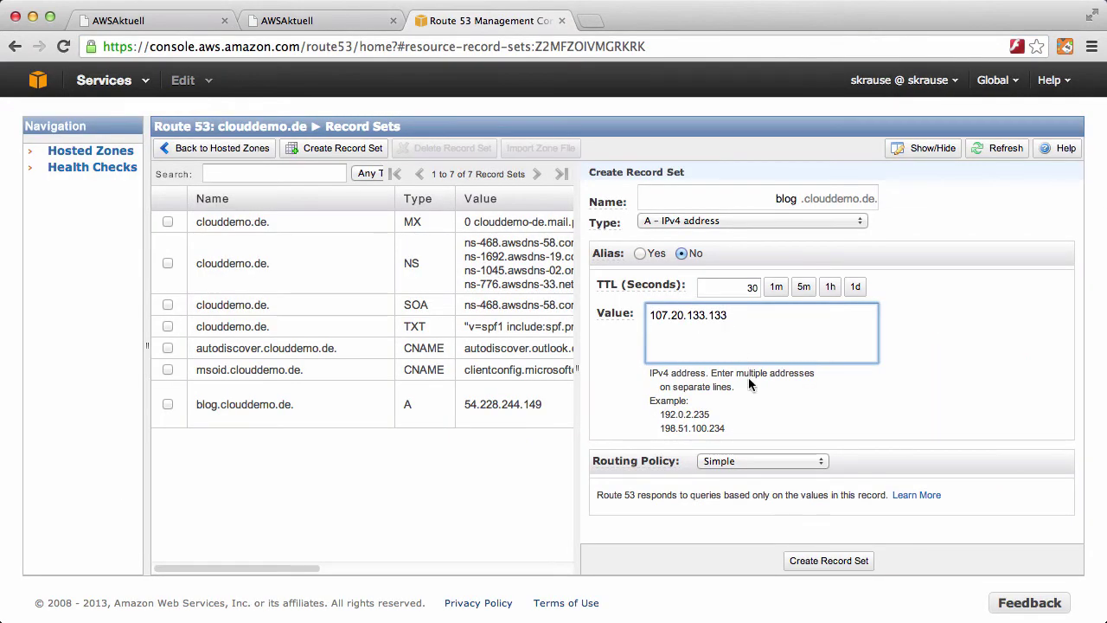
# Step: Give the second blog record the Failover routing policy with record type Secondary and no health check, and create it
pyautogui.click(757, 460)
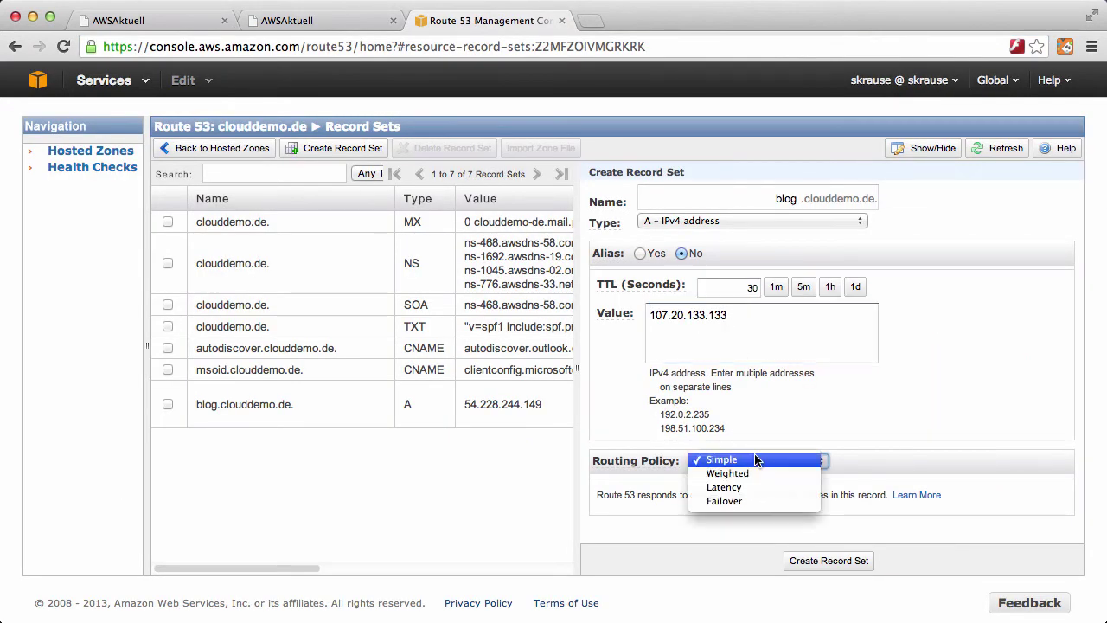
pyautogui.click(759, 506)
pyautogui.scroll(-2, 988, 383)
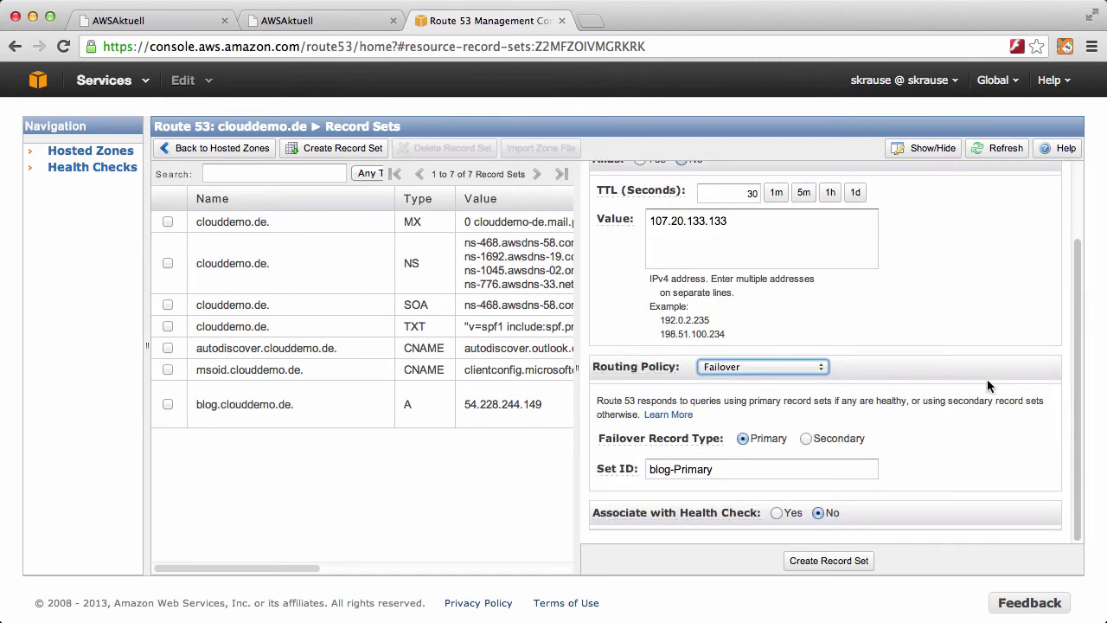
pyautogui.click(804, 441)
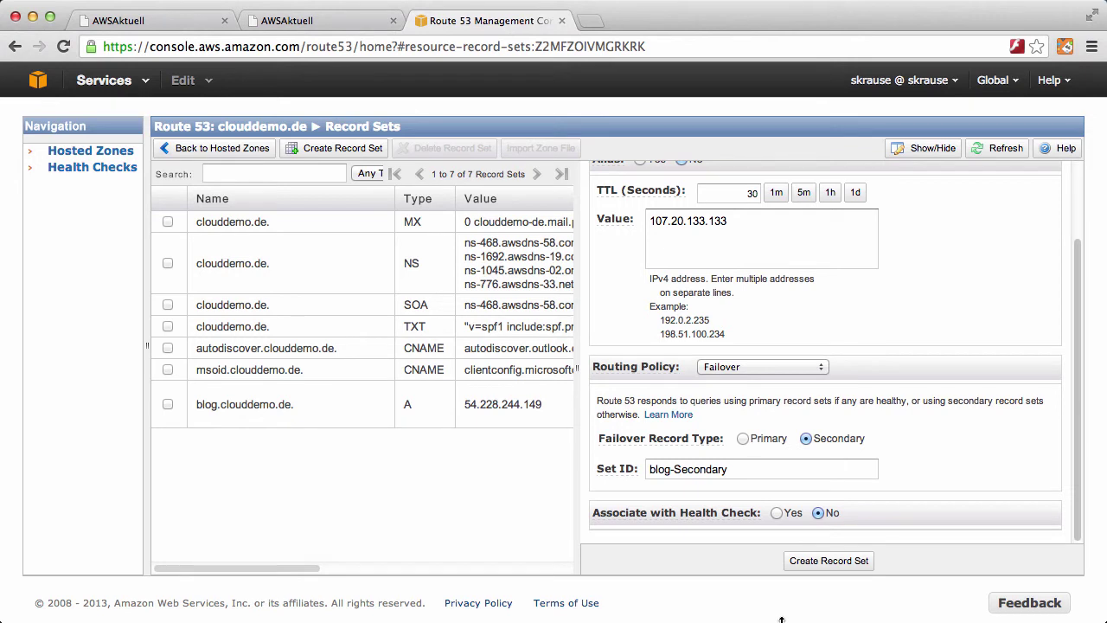
pyautogui.click(816, 568)
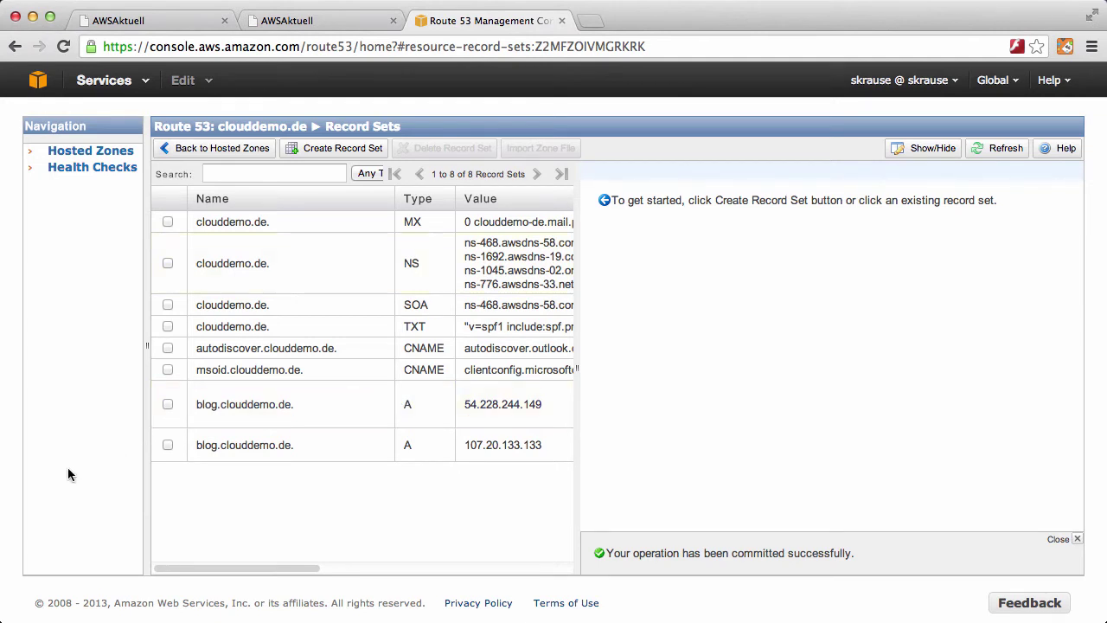
# Step: Switch to the terminal and run nslookup blog.clouddemo.de to check the DNS resolution
pyautogui.press('super+Tab')
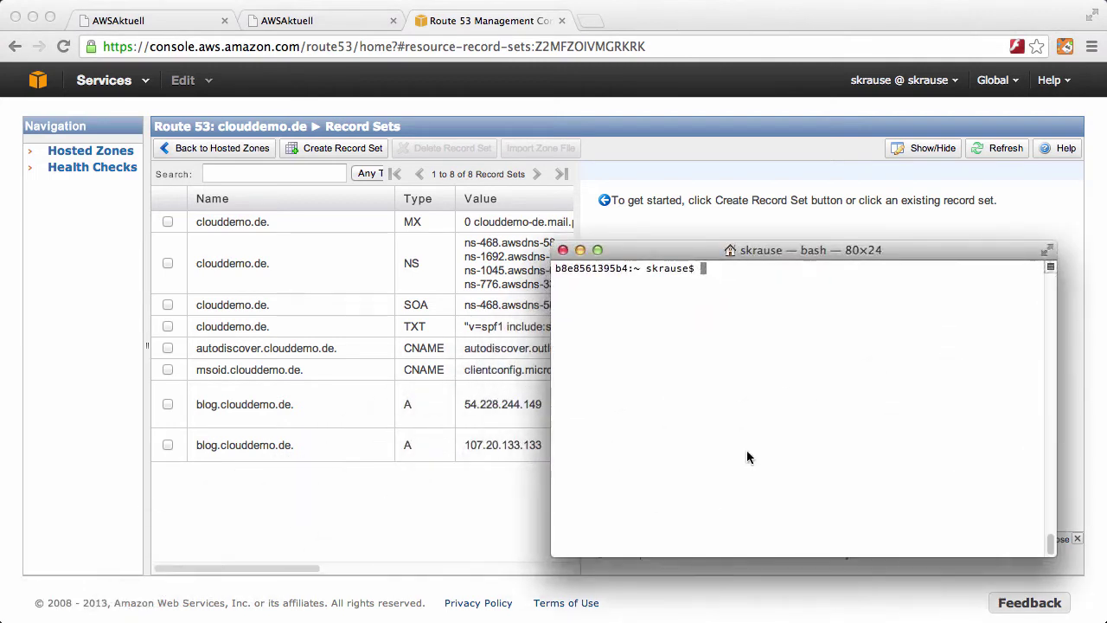
pyautogui.write('nslookup blog.clouddemo.de')
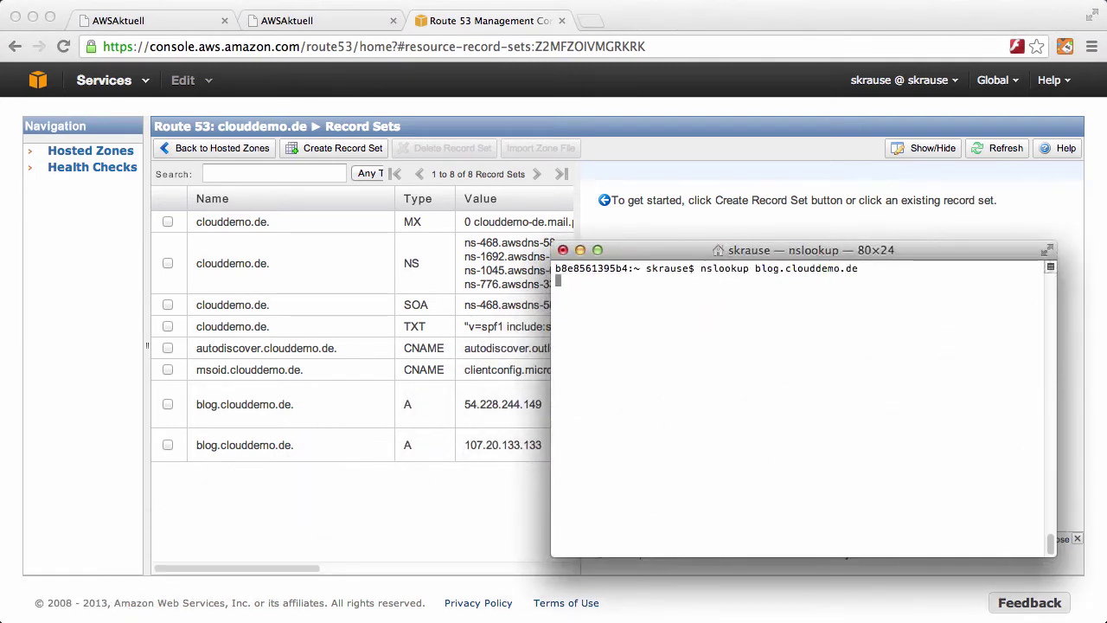
pyautogui.press('Return')
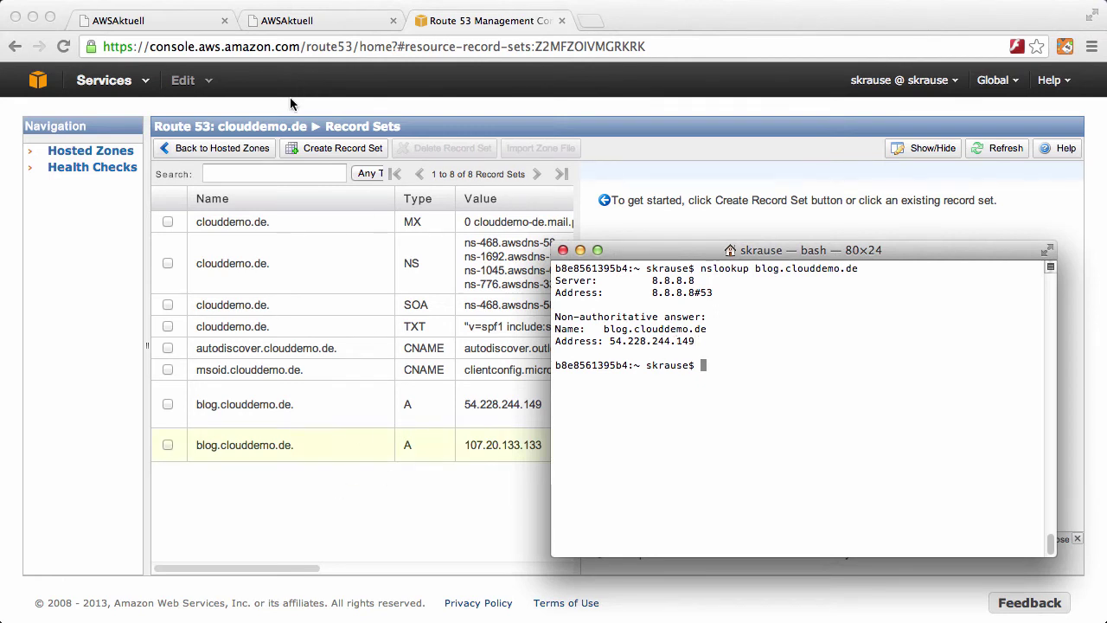
# Step: Return to the Route 53 console and select the blog.clouddemo.de health check to view its details
pyautogui.click(124, 169)
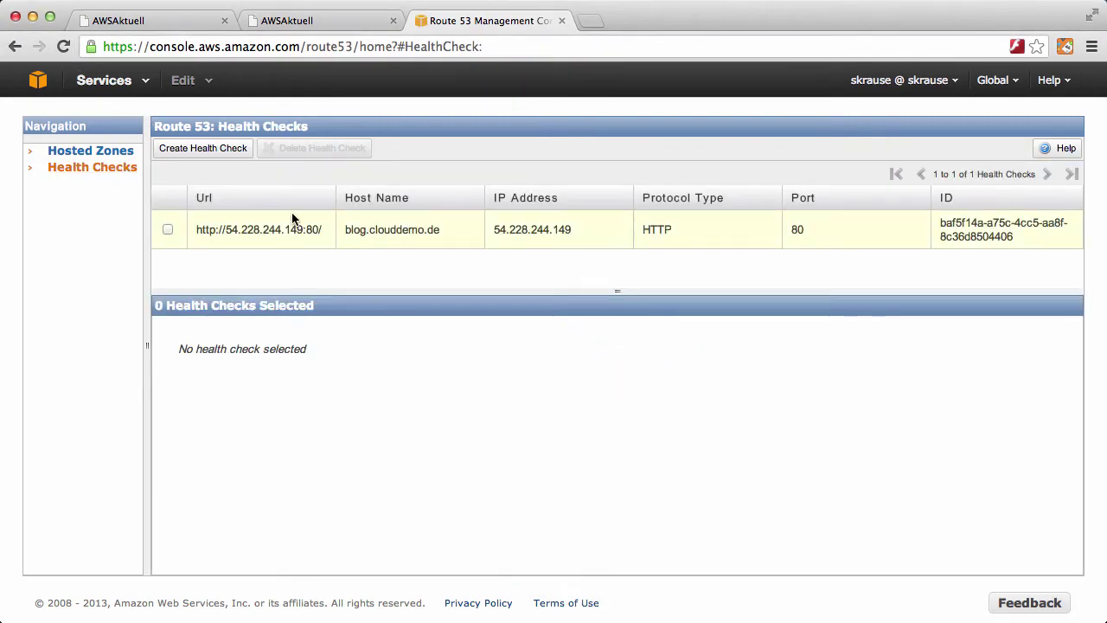
pyautogui.click(167, 229)
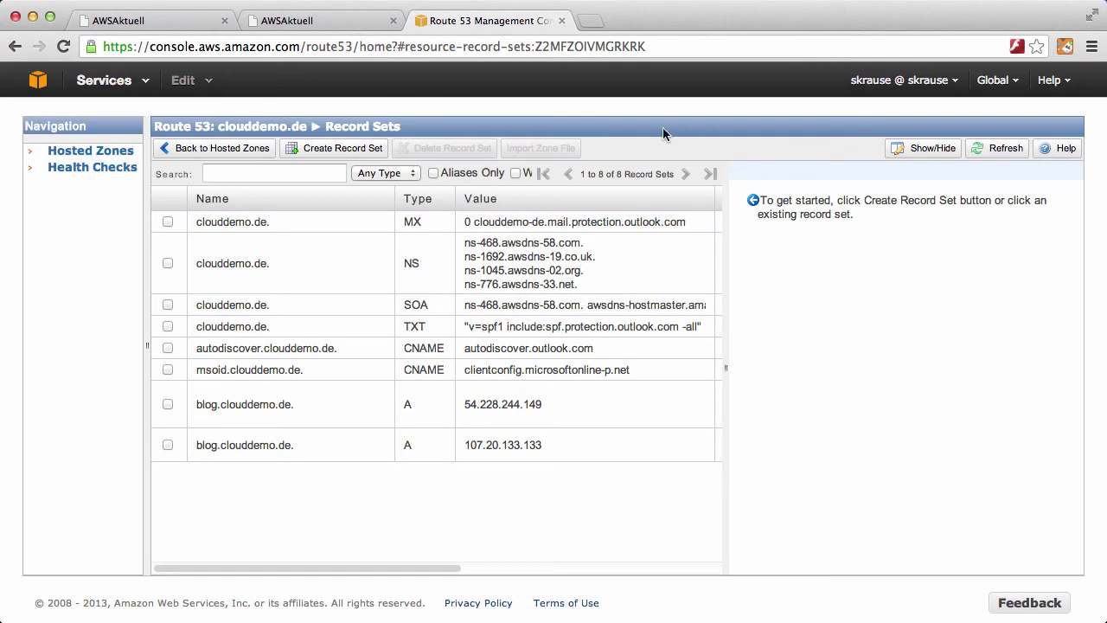
# Step: Load blog.clouddemo.de in a new browser tab to check which region's server responds
pyautogui.click(589, 21)
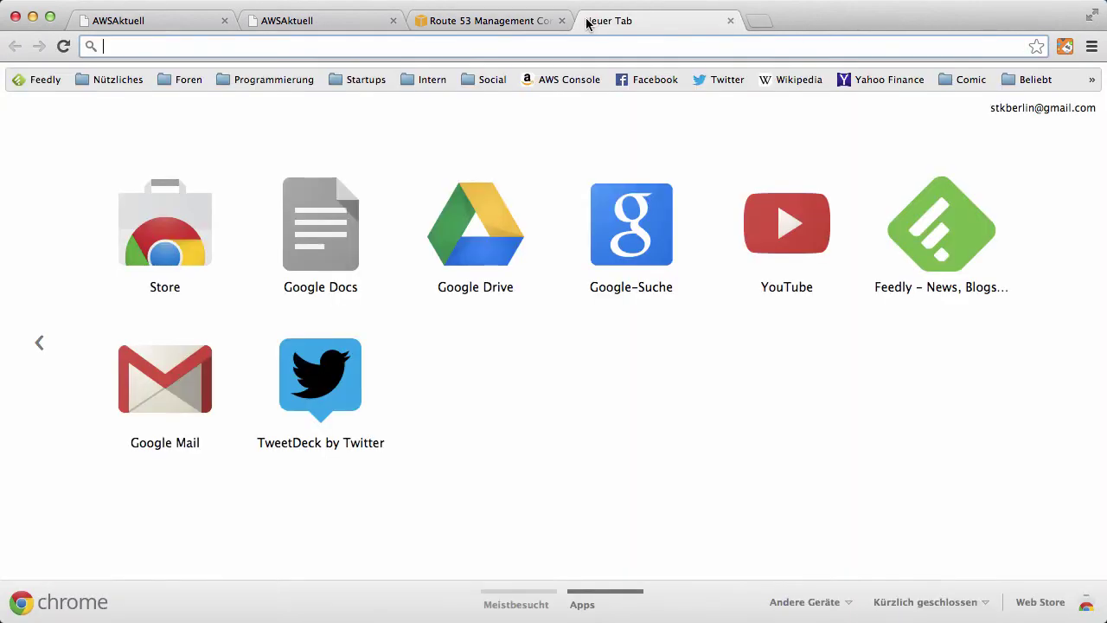
pyautogui.write('blog.clouddemo.de')
pyautogui.press('Return')
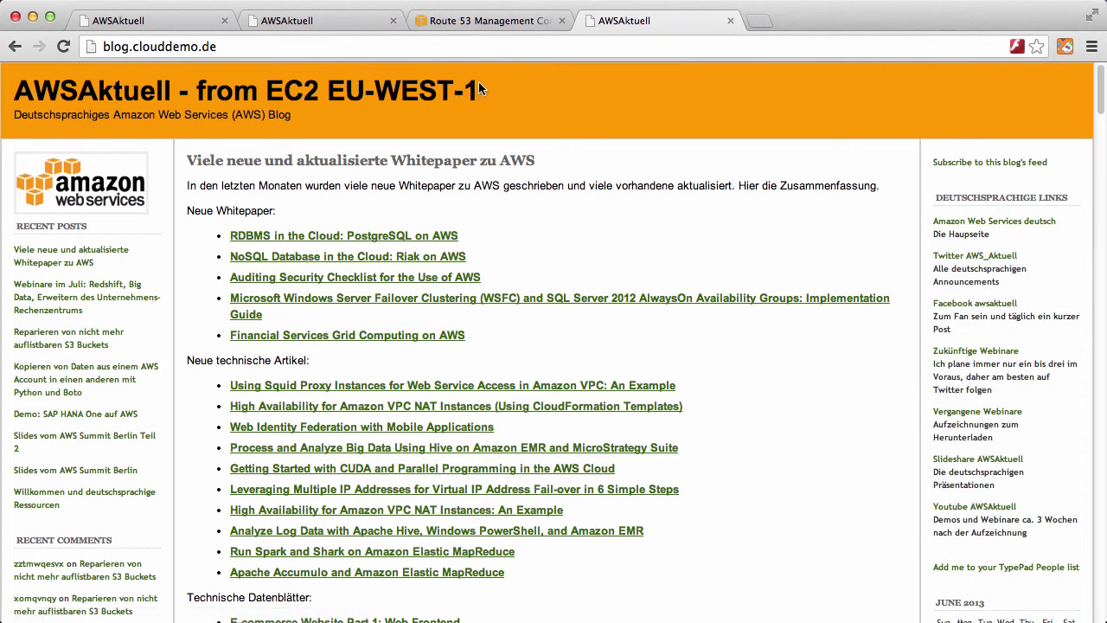
# Step: Open the EC2 console in a separate browser tab from the Route 53 console and list the Ireland region's instances
pyautogui.click(487, 21)
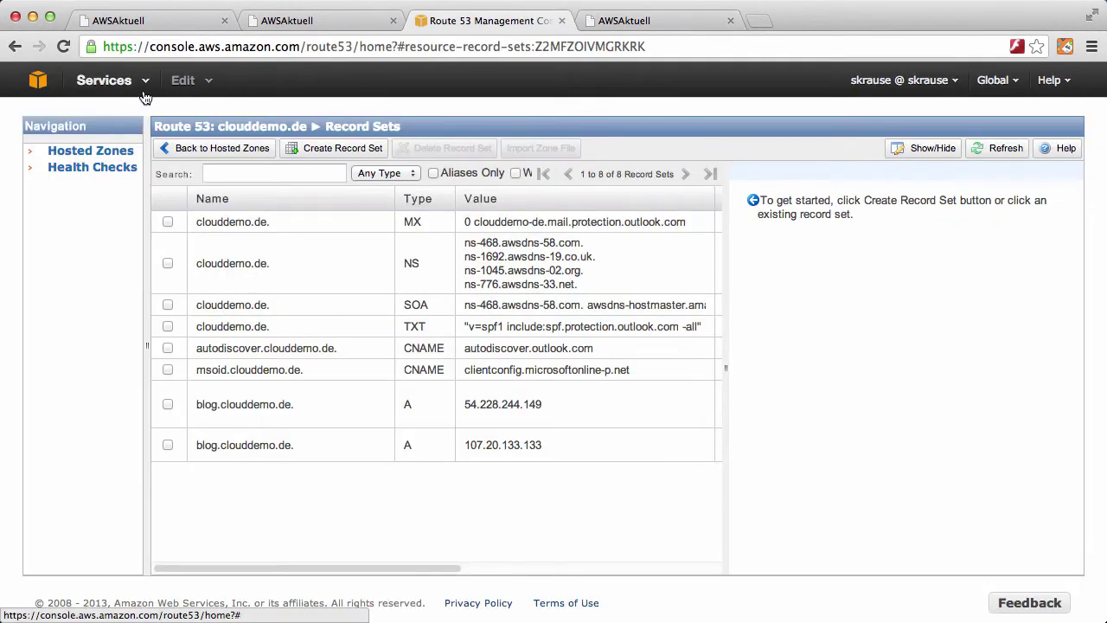
pyautogui.click(147, 86)
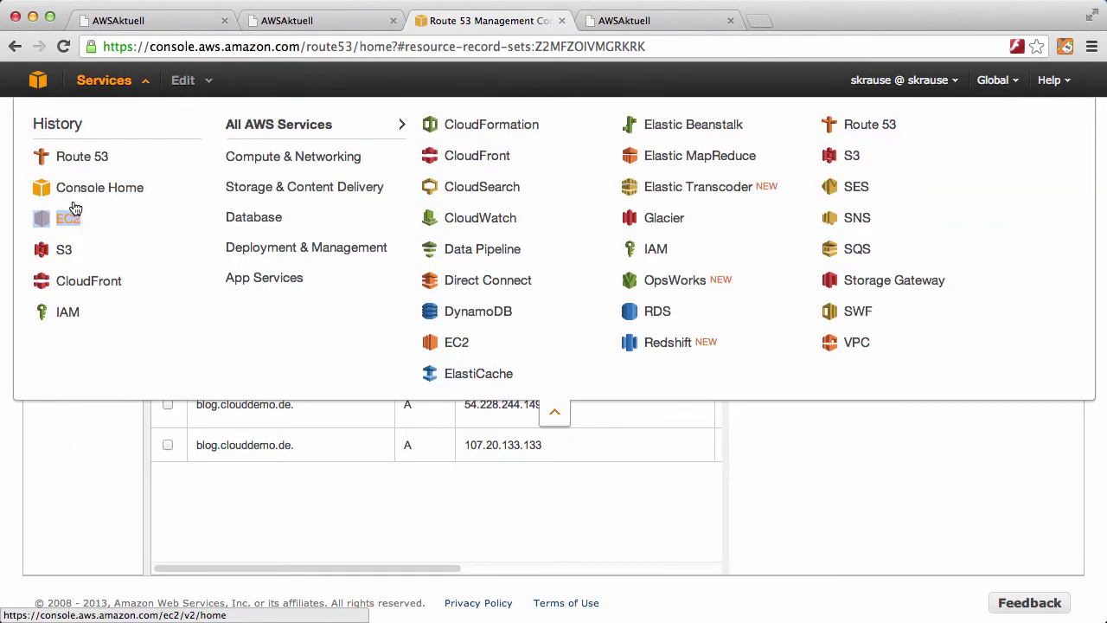
pyautogui.rightClick(75, 218)
pyautogui.click(143, 223)
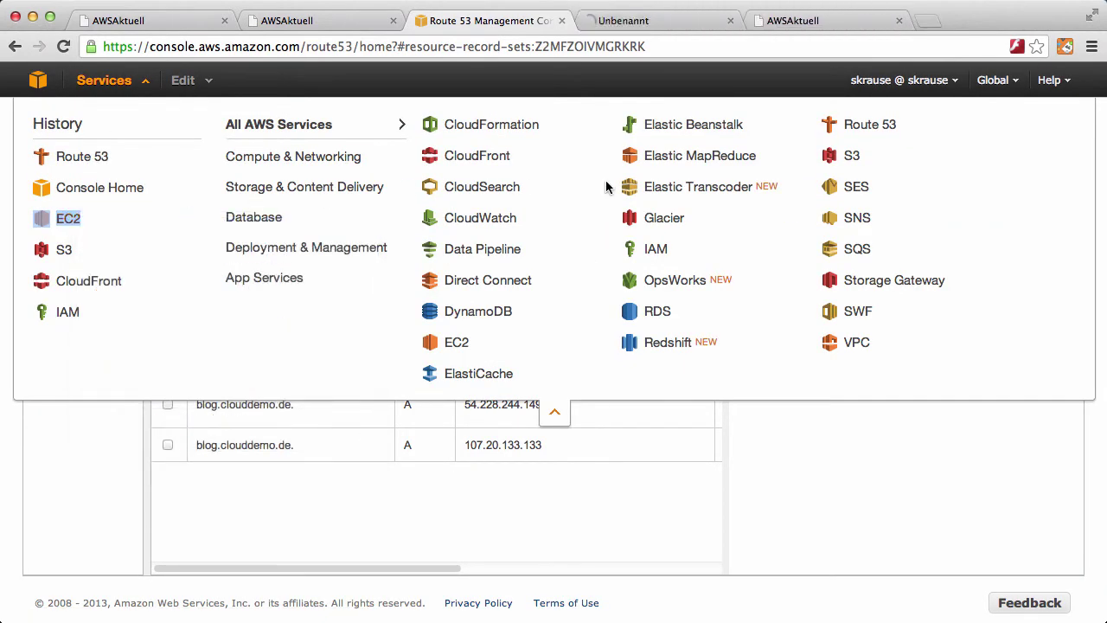
pyautogui.click(617, 21)
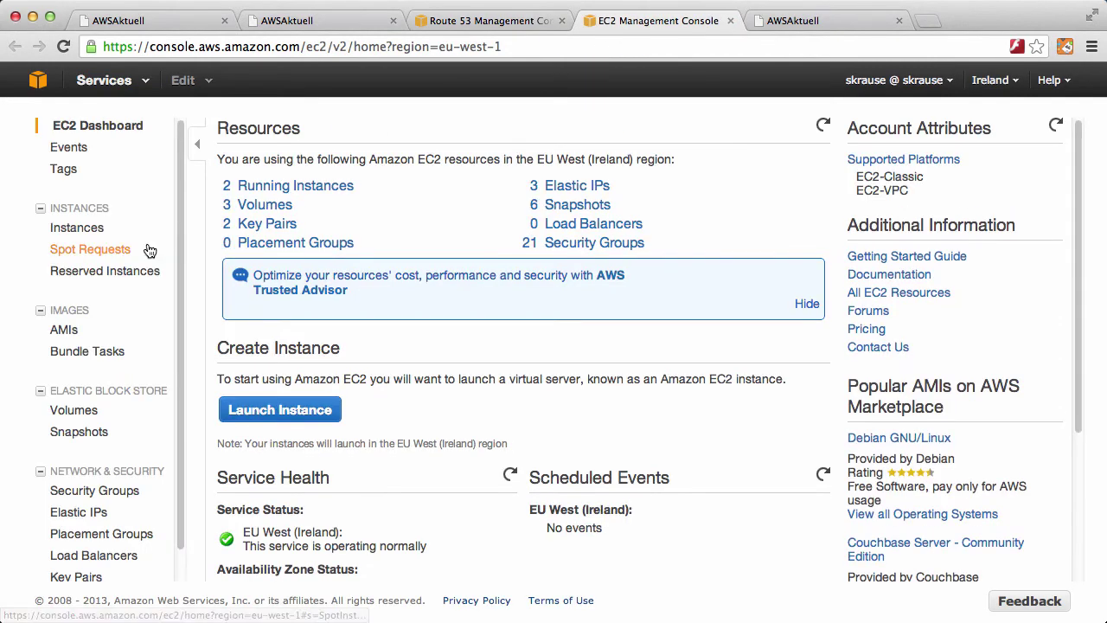
pyautogui.click(92, 230)
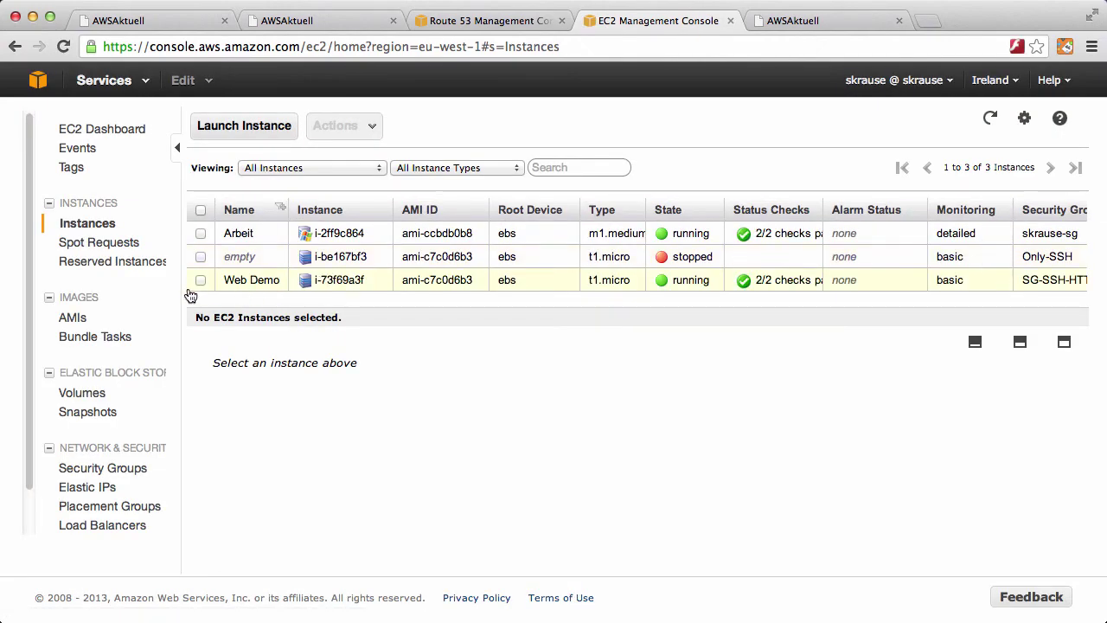
# Step: Stop the Web Demo EC2 instance in the Ireland region and confirm the stop
pyautogui.click(201, 282)
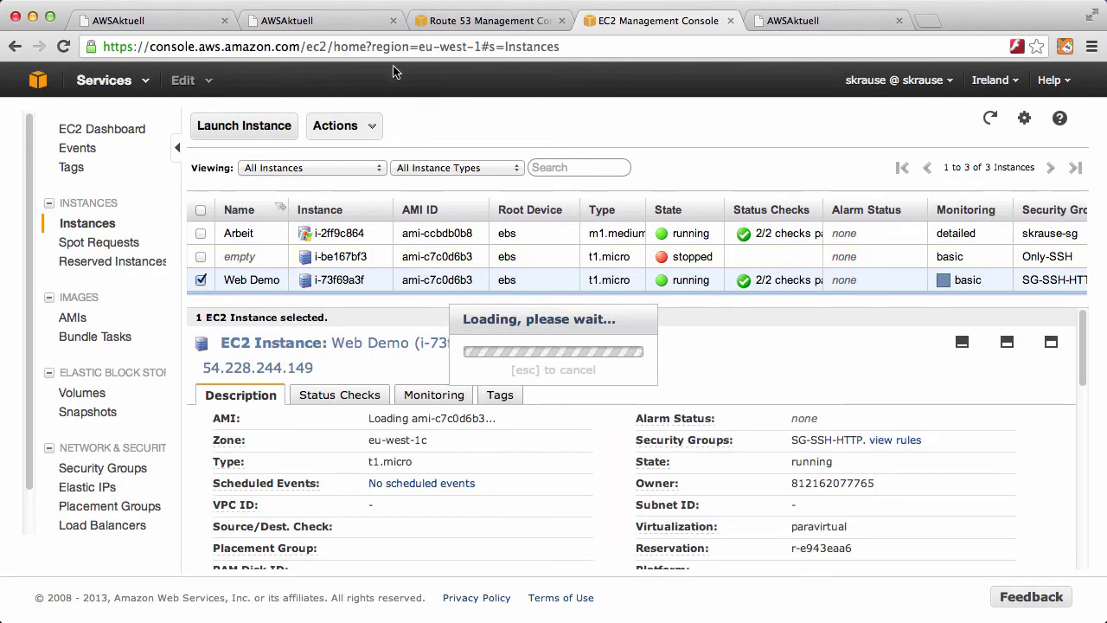
pyautogui.click(342, 125)
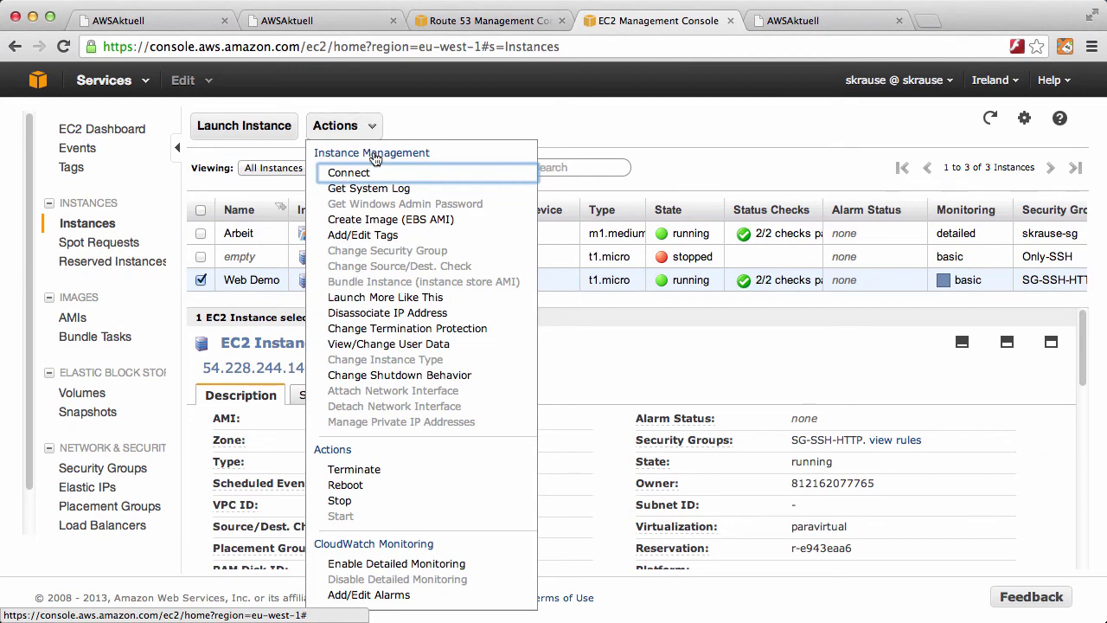
pyautogui.click(369, 501)
pyautogui.click(668, 455)
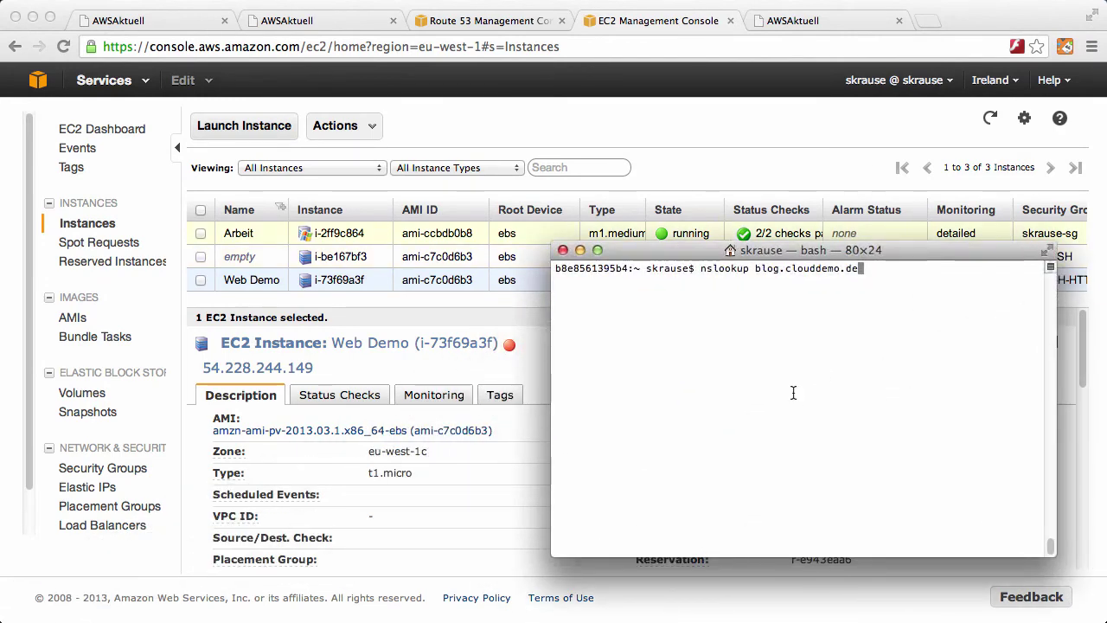
# Step: Run nslookup blog.clouddemo.de in the terminal, and reload the blog page in the browser to check which region's server responds
pyautogui.press('Return')
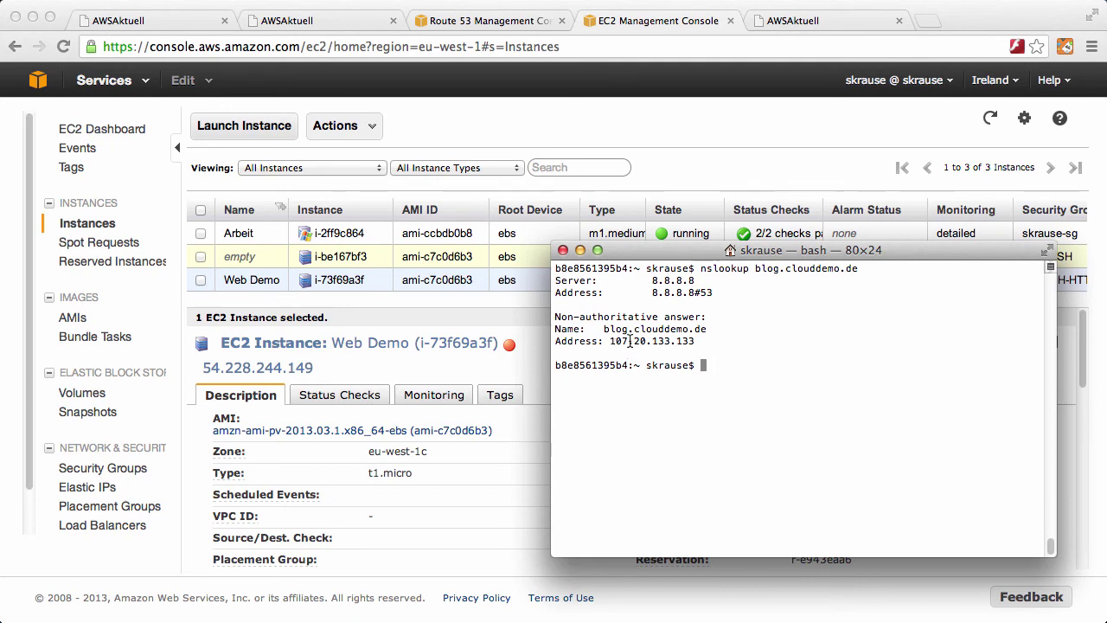
pyautogui.click(699, 135)
pyautogui.click(839, 21)
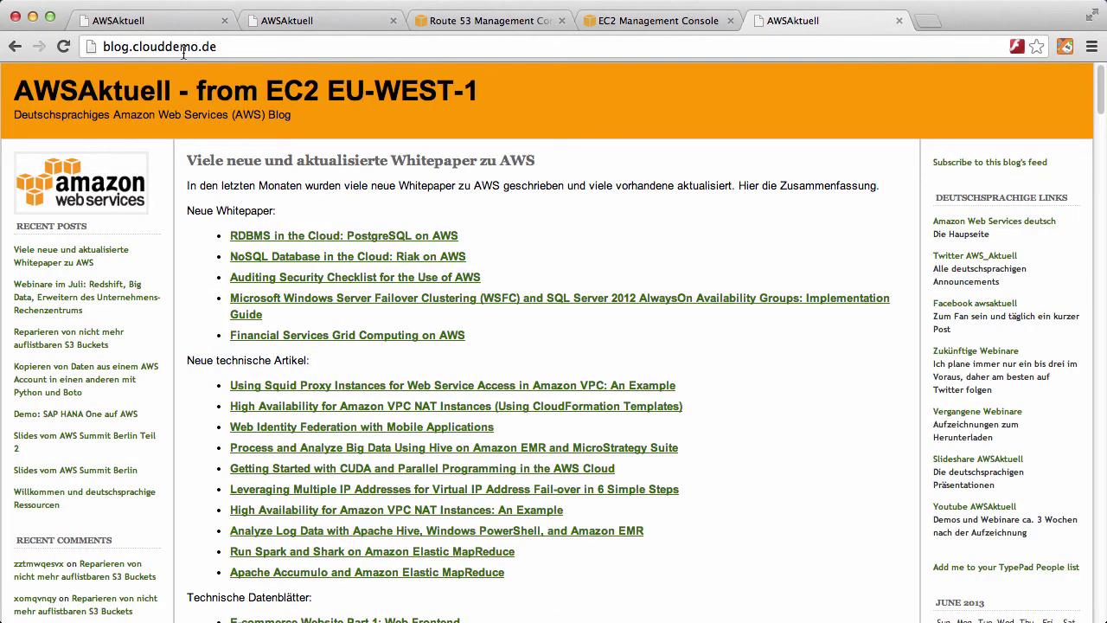
pyautogui.click(63, 47)
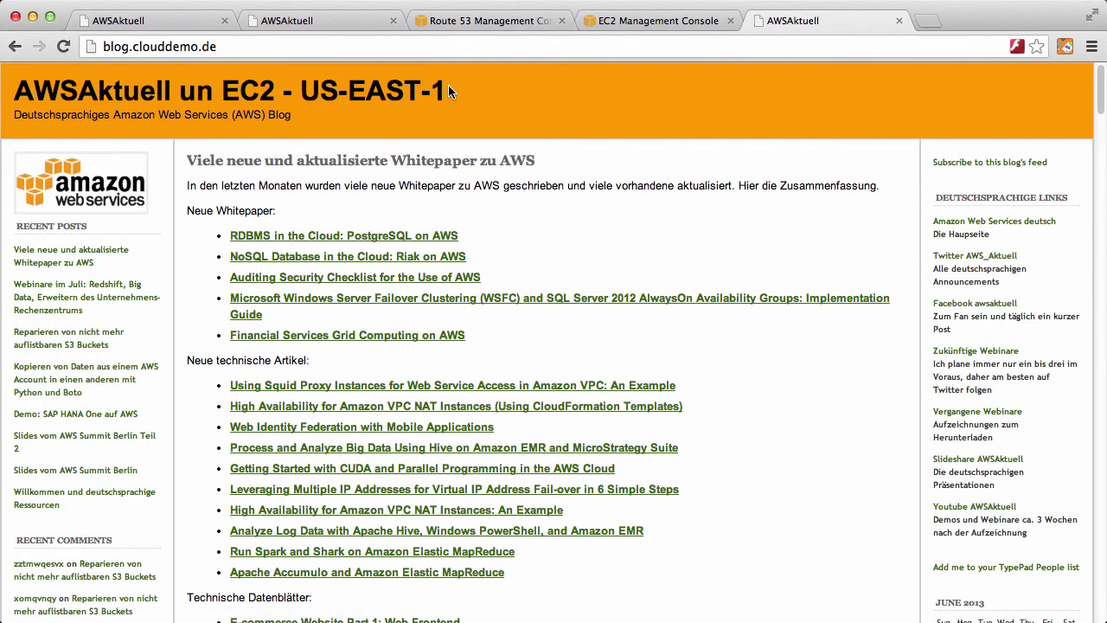
# Step: Return to the EC2 console and start the stopped Web Demo instance, confirming the start
pyautogui.click(666, 25)
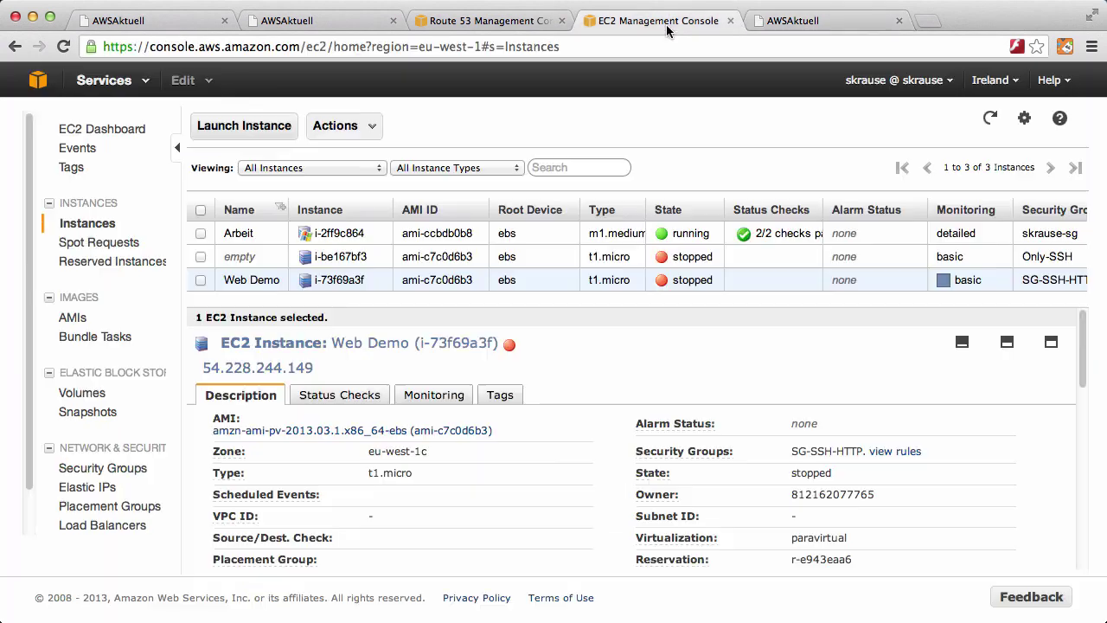
pyautogui.click(201, 280)
pyautogui.click(374, 123)
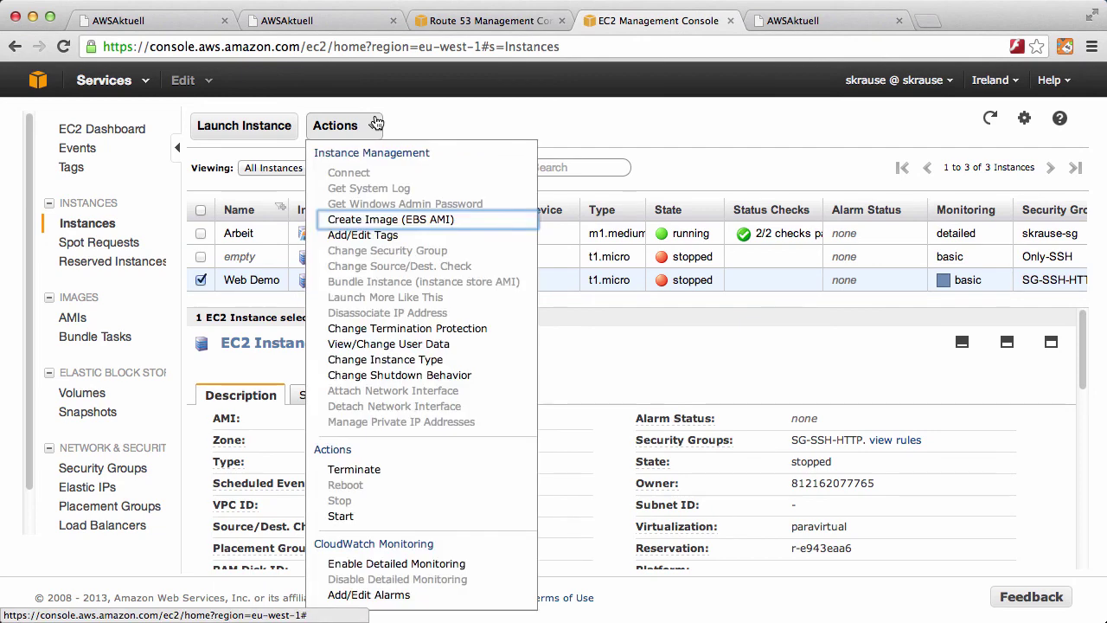
pyautogui.click(377, 516)
pyautogui.click(692, 429)
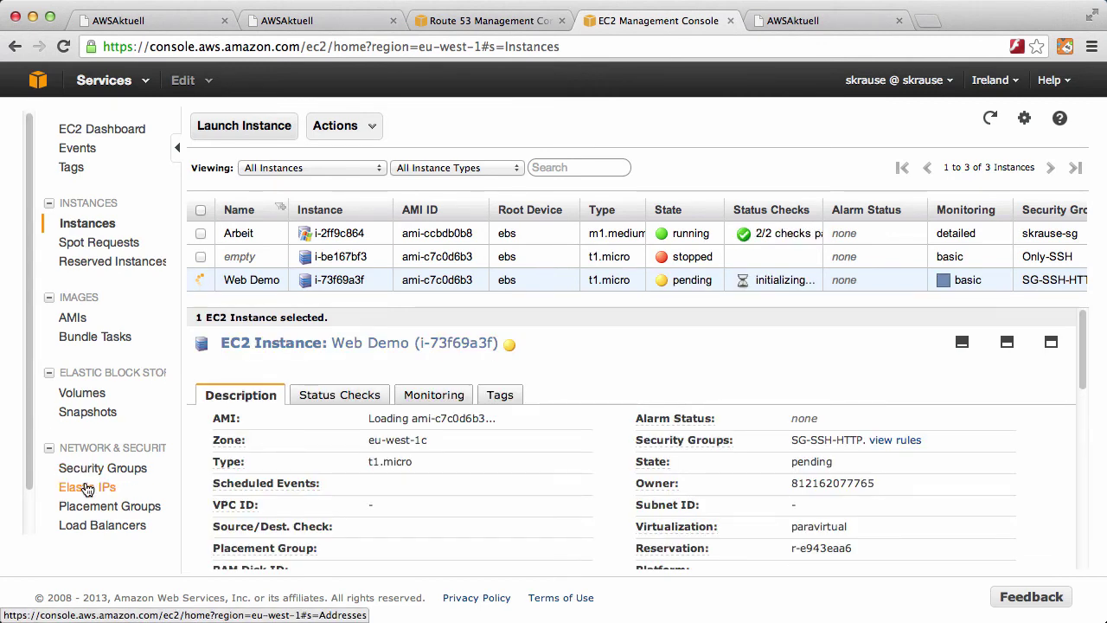
# Step: Associate the Elastic IP address 54.228.244.149 with the Web Demo instance (i-73f69a3f)
pyautogui.click(87, 487)
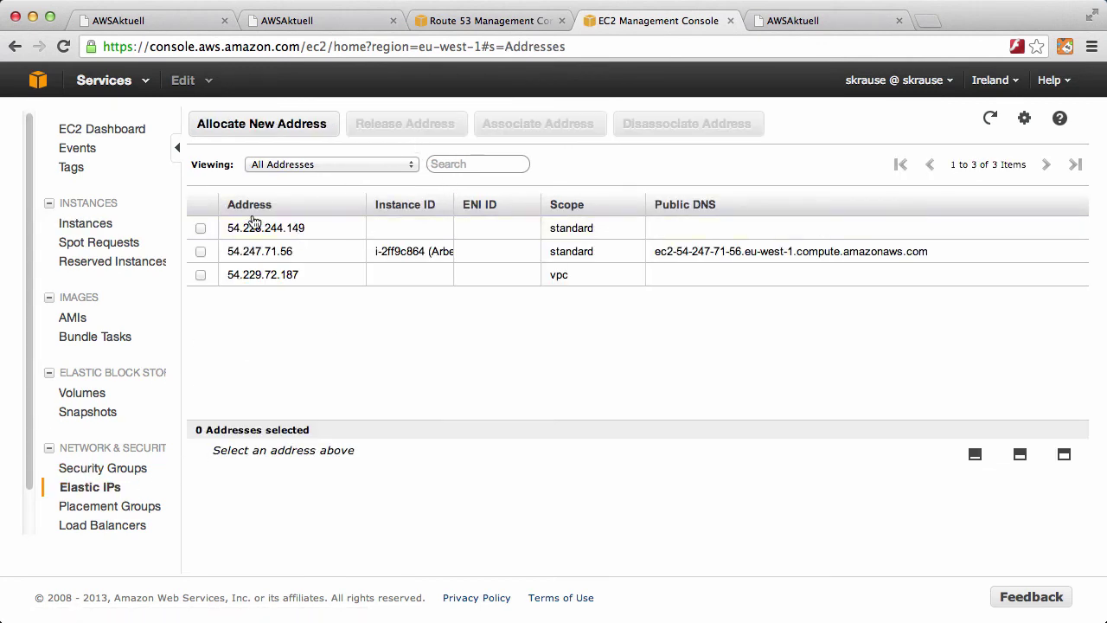
pyautogui.click(201, 229)
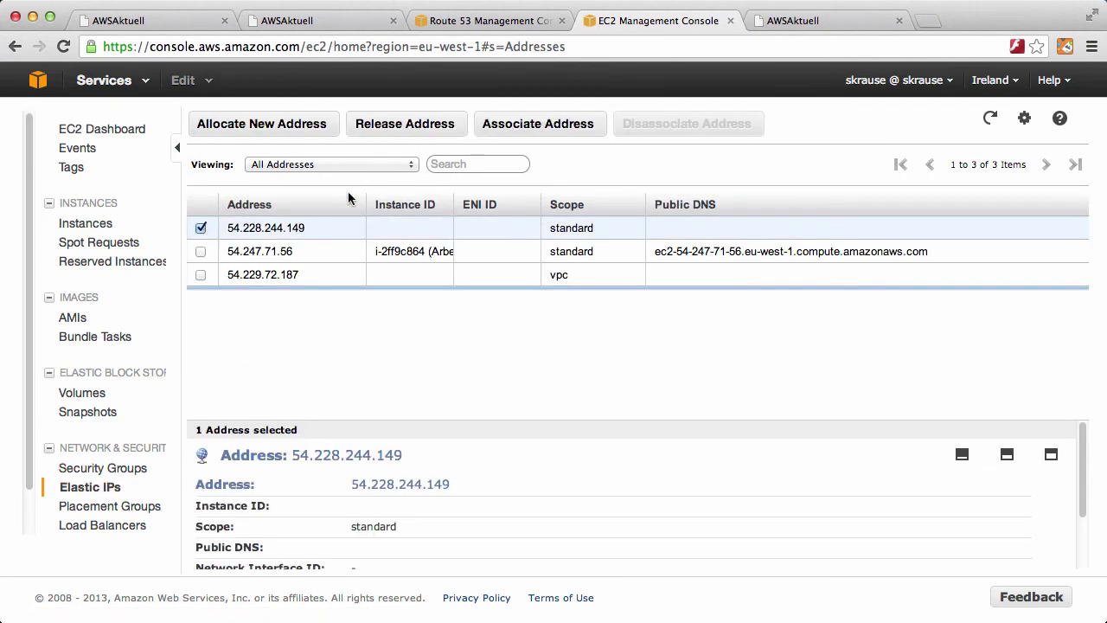
pyautogui.click(584, 125)
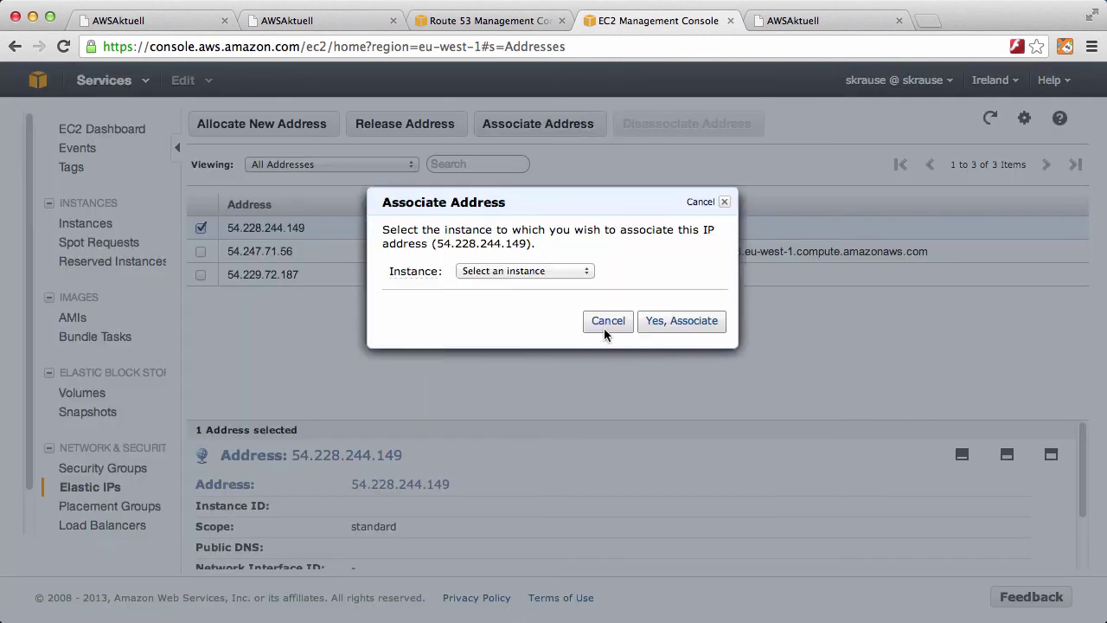
pyautogui.click(534, 271)
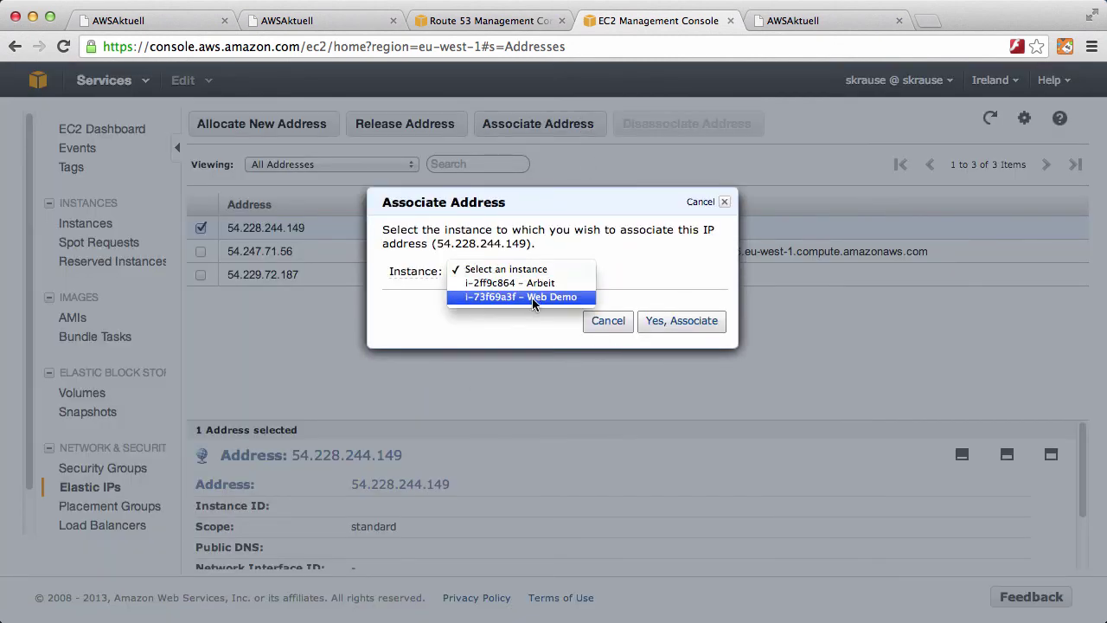
pyautogui.click(533, 300)
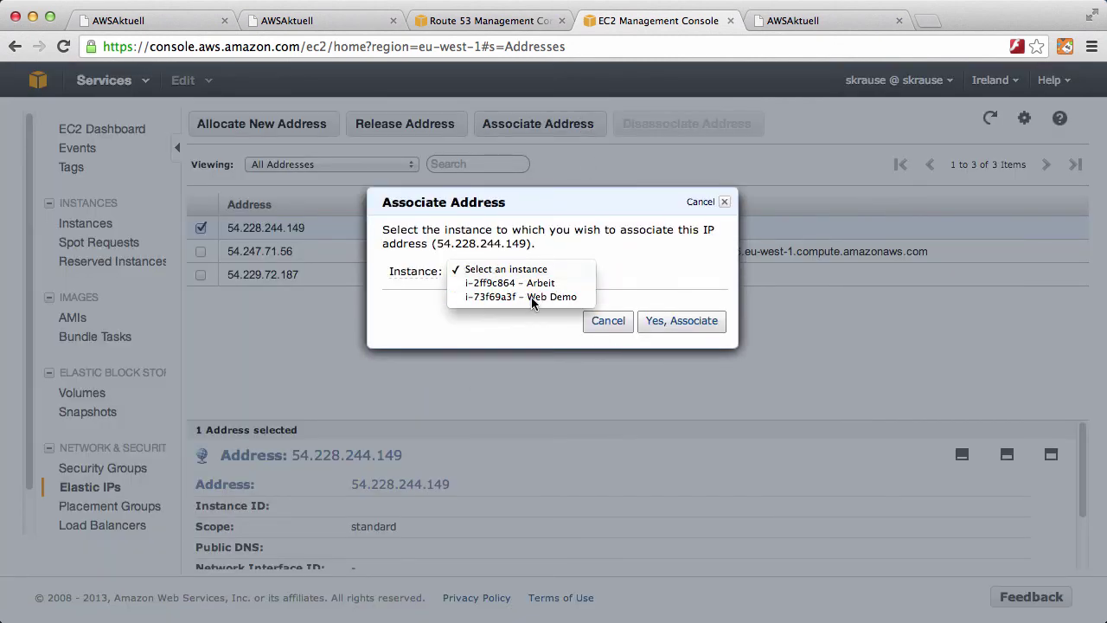
pyautogui.click(693, 322)
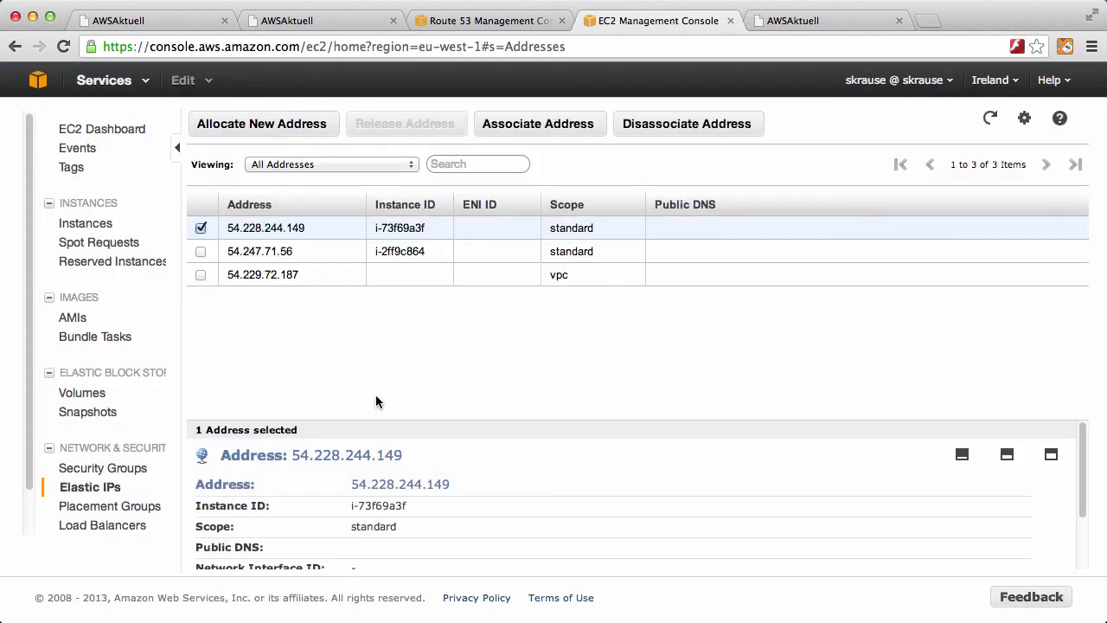